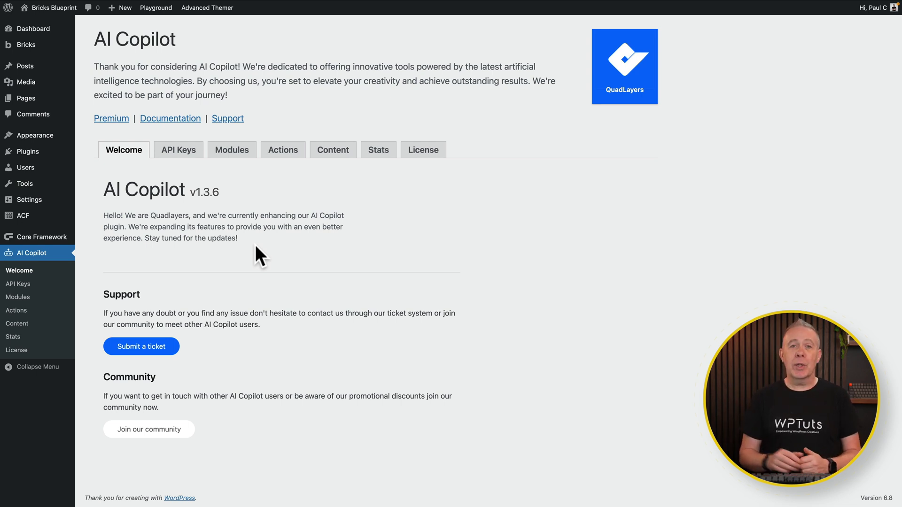
Review the AI Copilot plugin's API key settings and its list of enabled modules
click(21, 284)
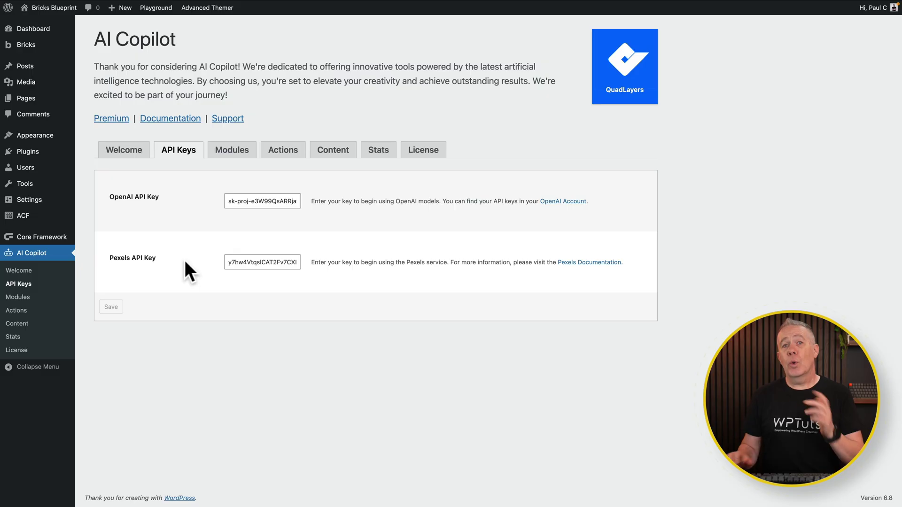
click(243, 153)
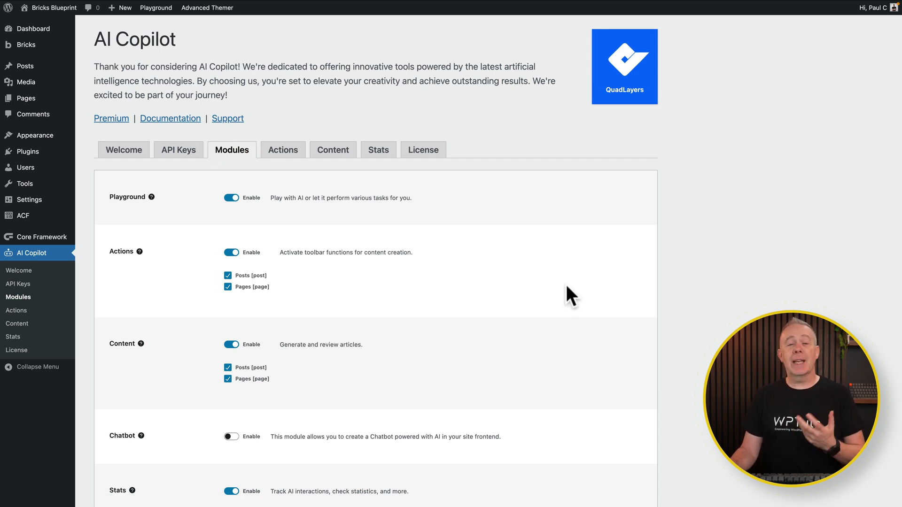
scroll(566, 287, down, 2)
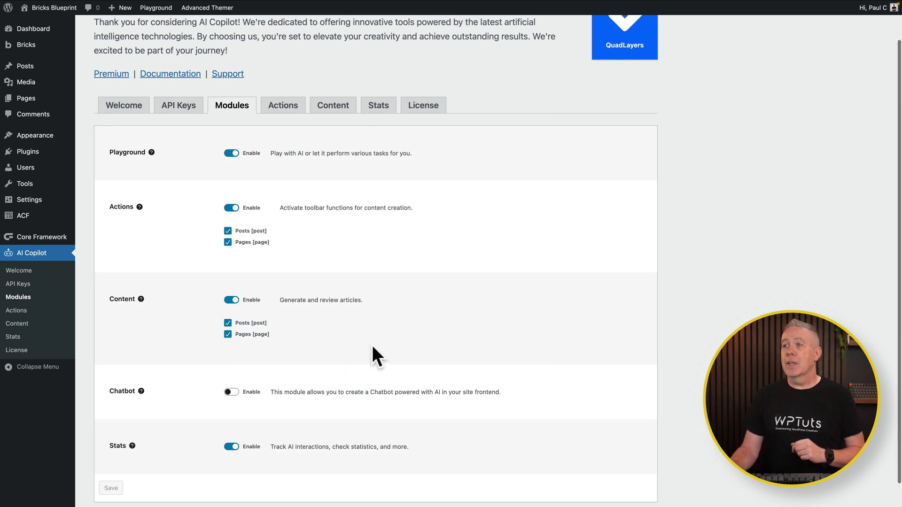
scroll(297, 226, up, 2)
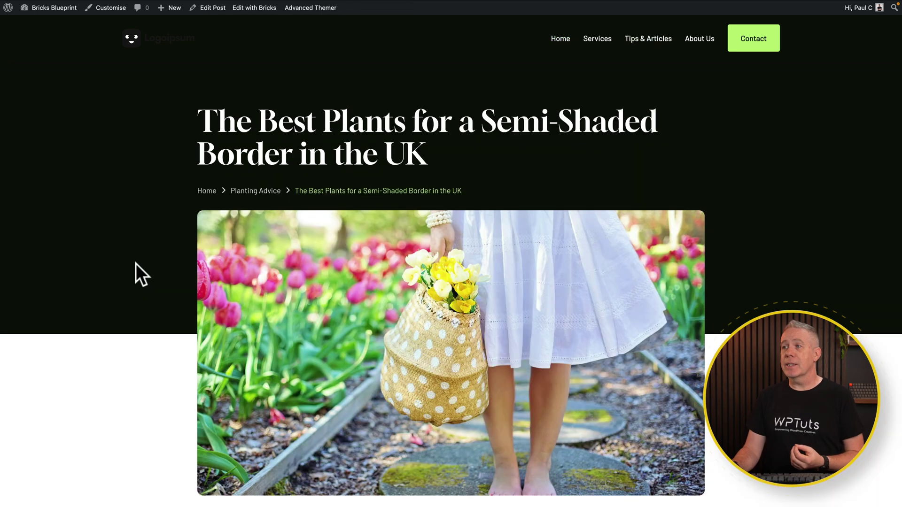
Read through the published article on the best plants for a semi-shaded border in the UK
scroll(136, 264, down, 10)
scroll(136, 265, down, 10)
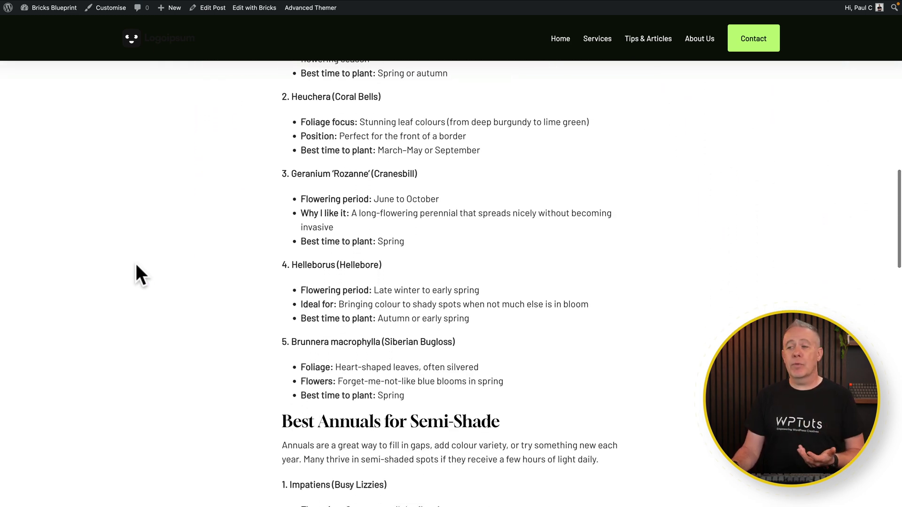
scroll(137, 265, down, 5)
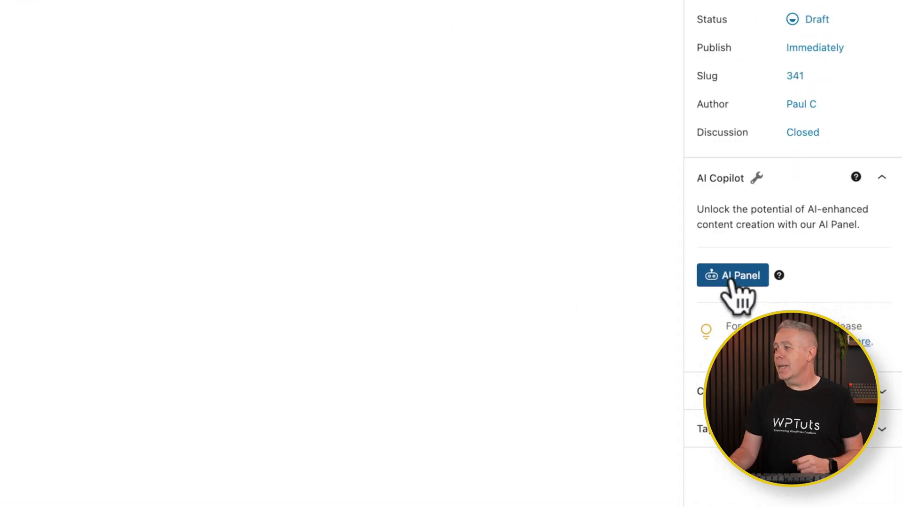
Open the AI Panel for the draft post and set the generation language to English (UK)
click(727, 275)
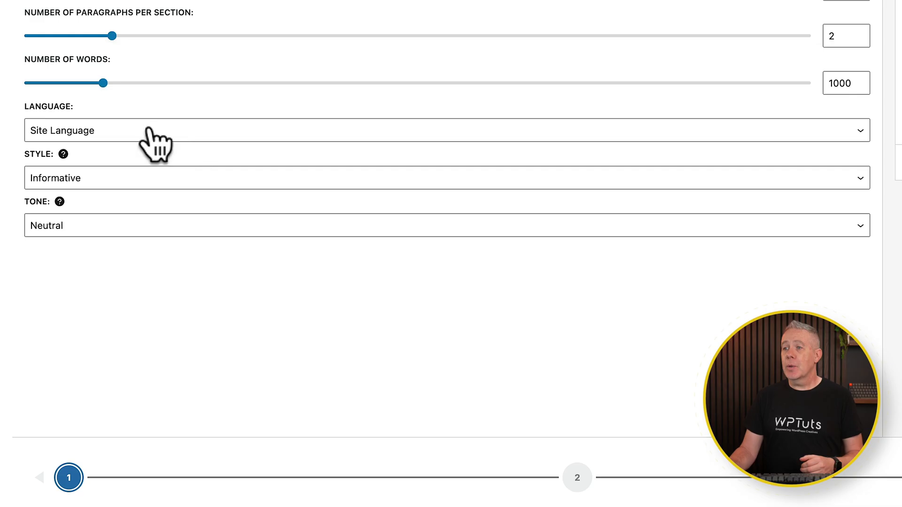
click(150, 131)
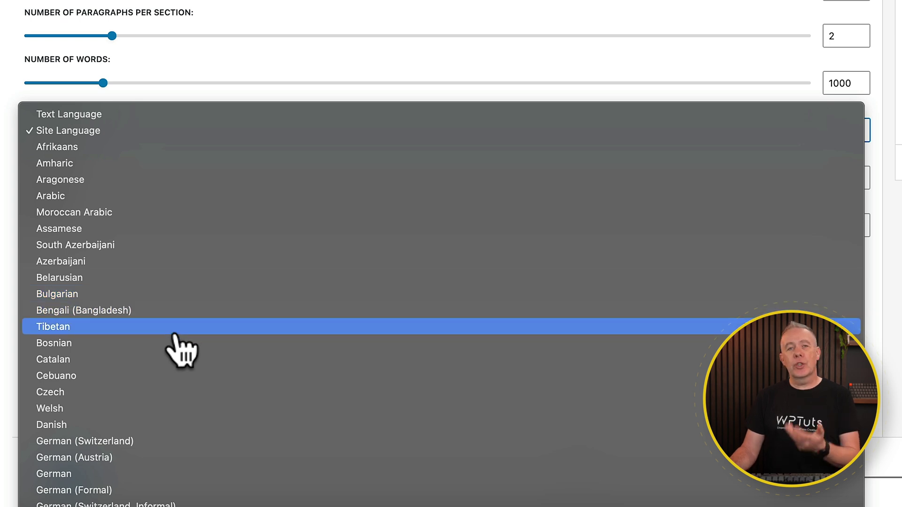
scroll(177, 347, down, 5)
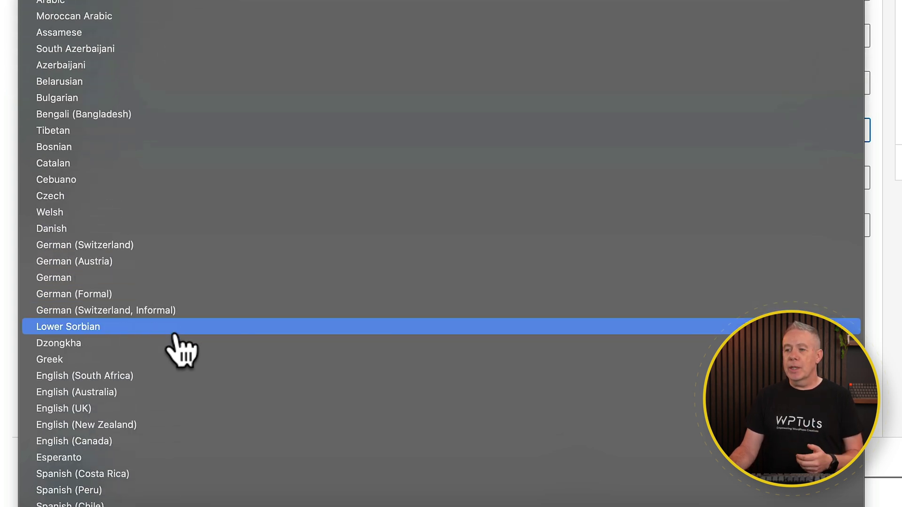
click(81, 407)
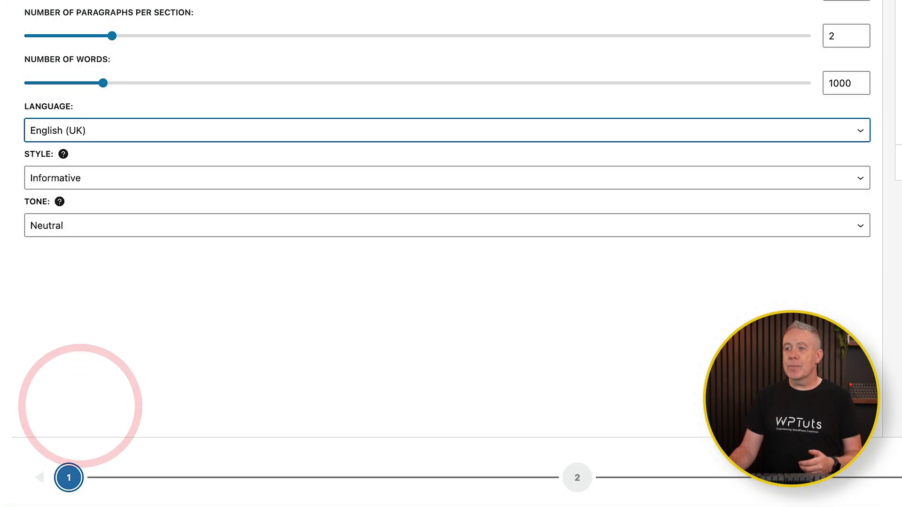
Choose Informative as the writing style and Neutral as the tone for the generated article
click(60, 201)
click(53, 198)
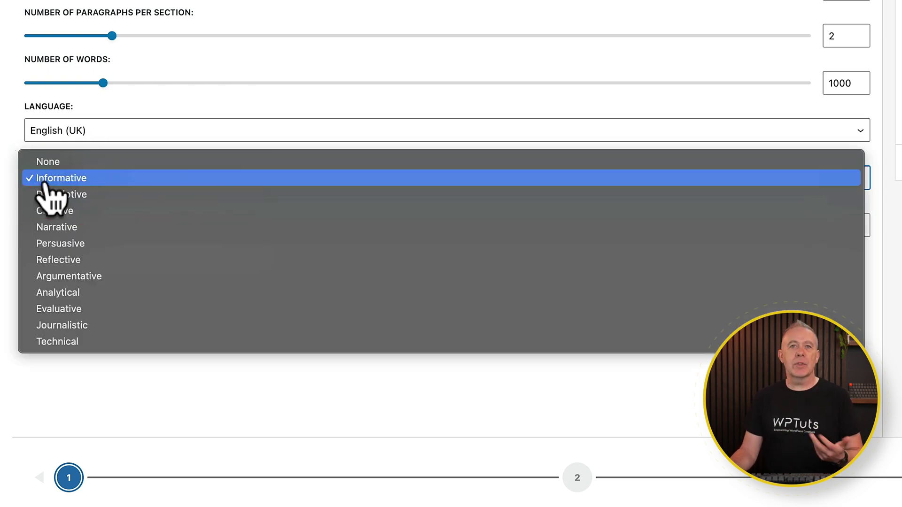
click(45, 183)
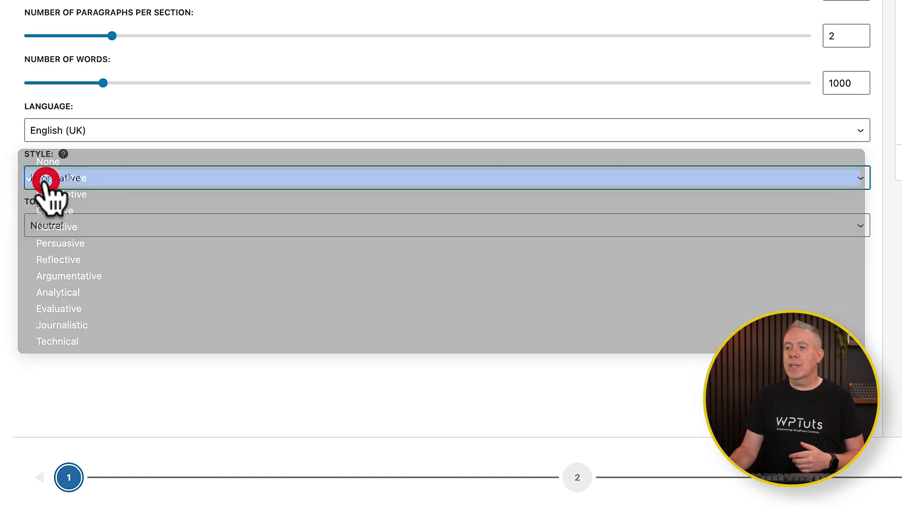
click(73, 224)
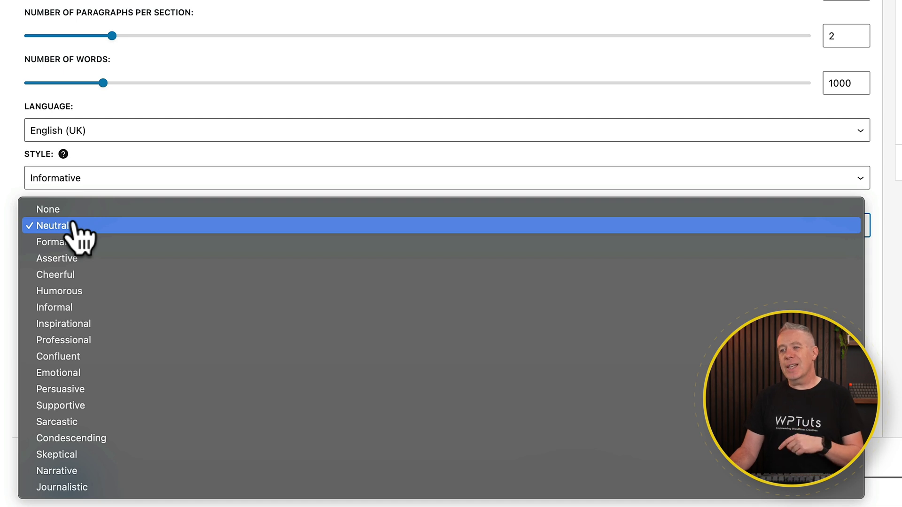
click(74, 226)
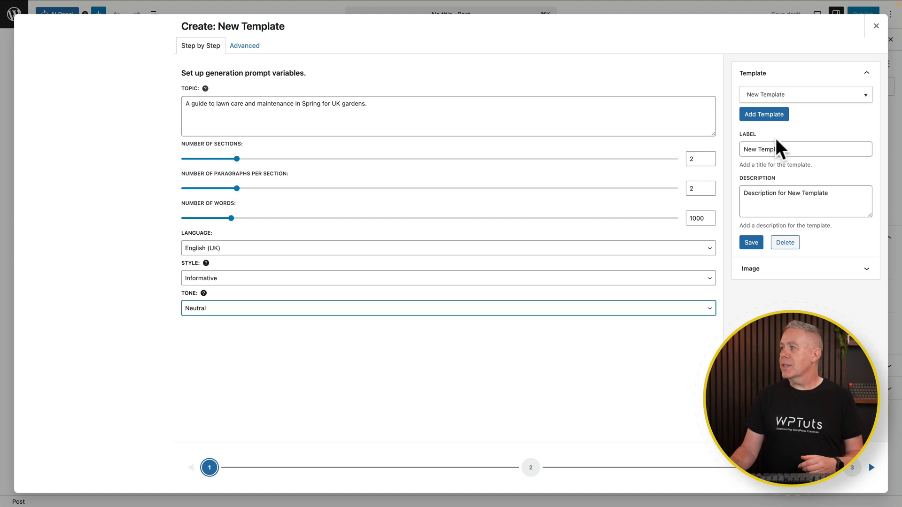
Switch to the New Post template and review its generation prompts for the spring lawn care topic
click(784, 95)
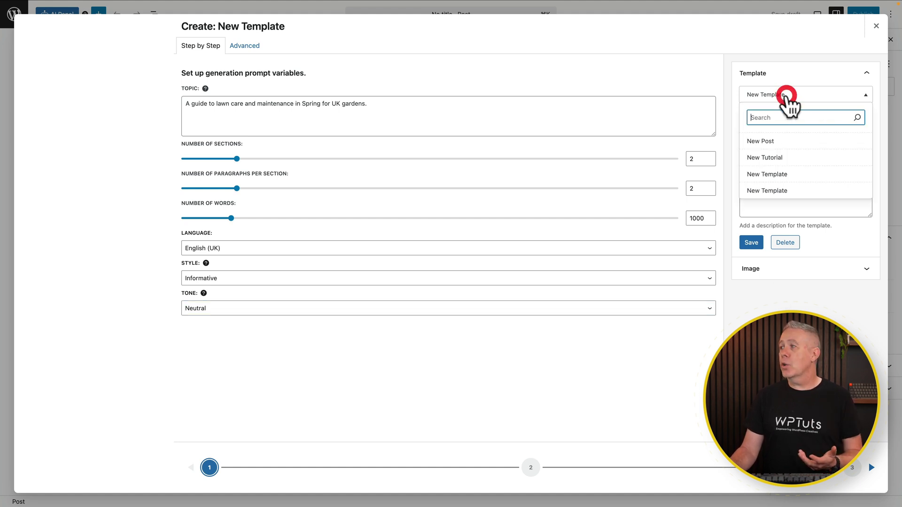
click(776, 142)
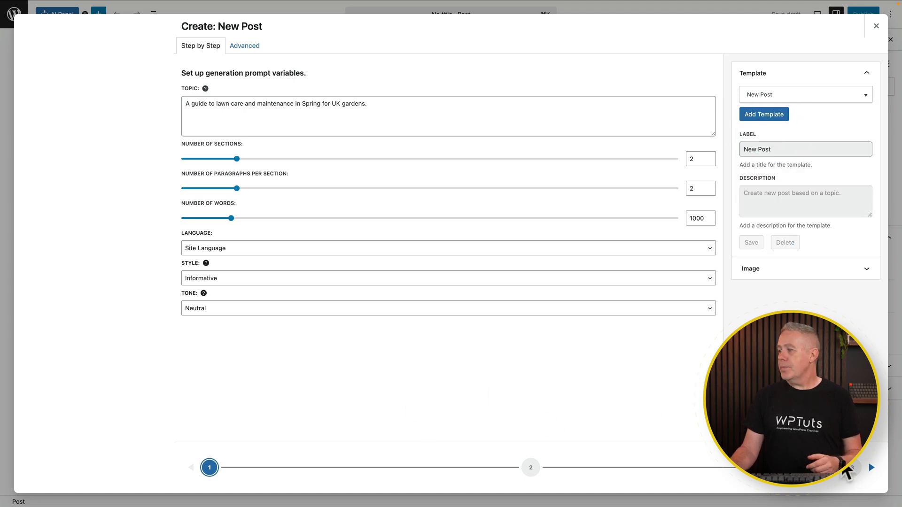
click(871, 467)
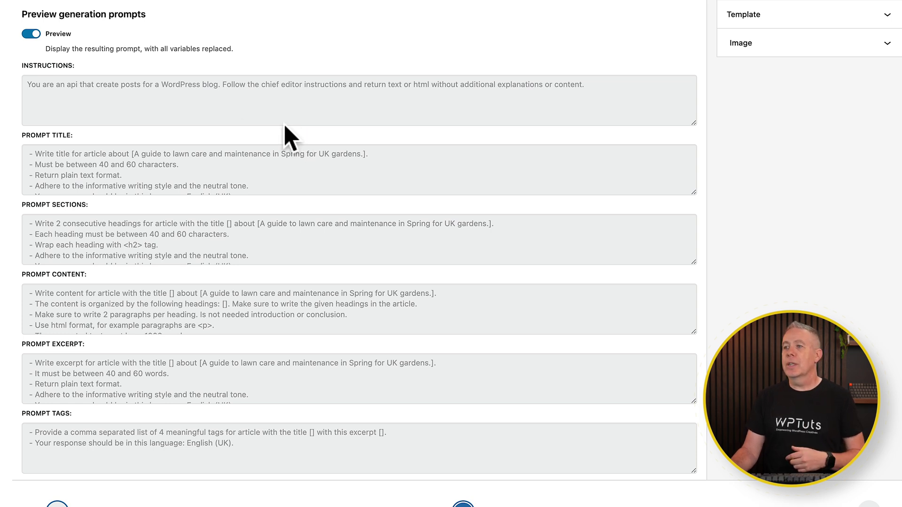
scroll(493, 307, down, 2)
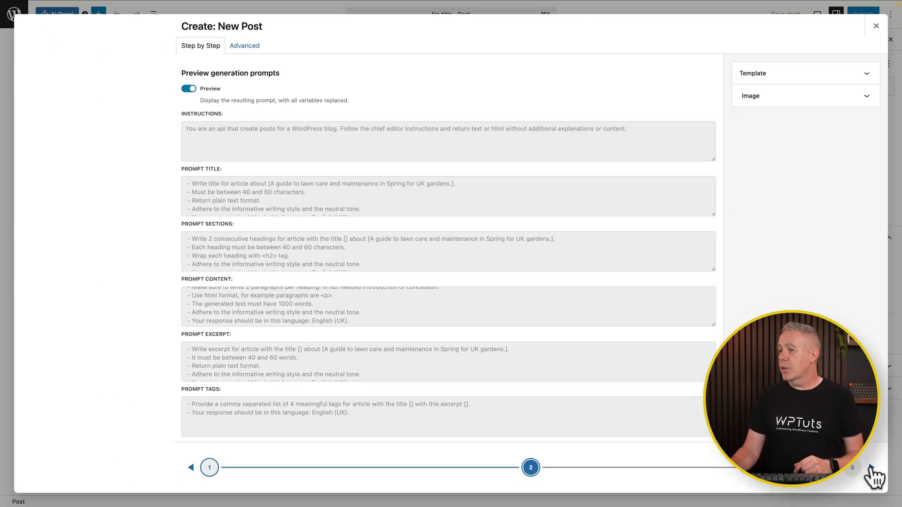
Generate the lawn care article's title, sections, content, excerpt, tags and image with AI Process
click(870, 468)
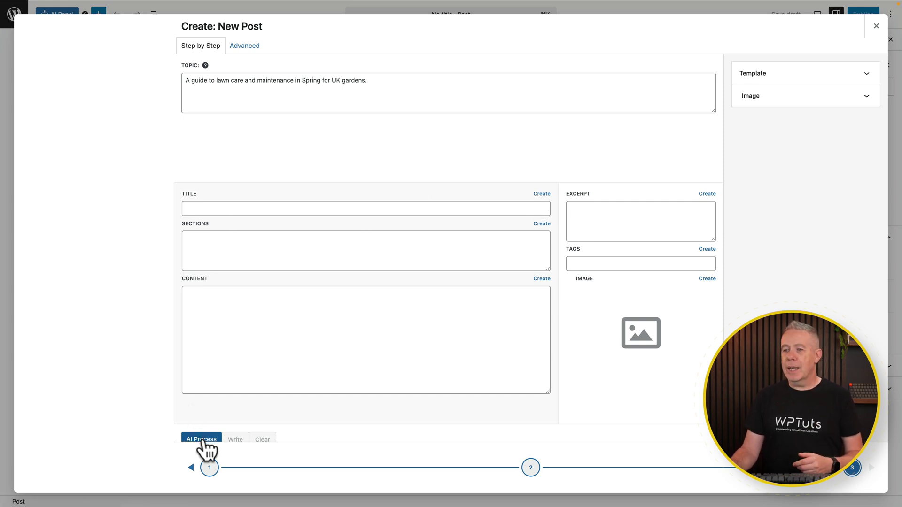
scroll(202, 443, down, 1)
scroll(203, 443, down, 1)
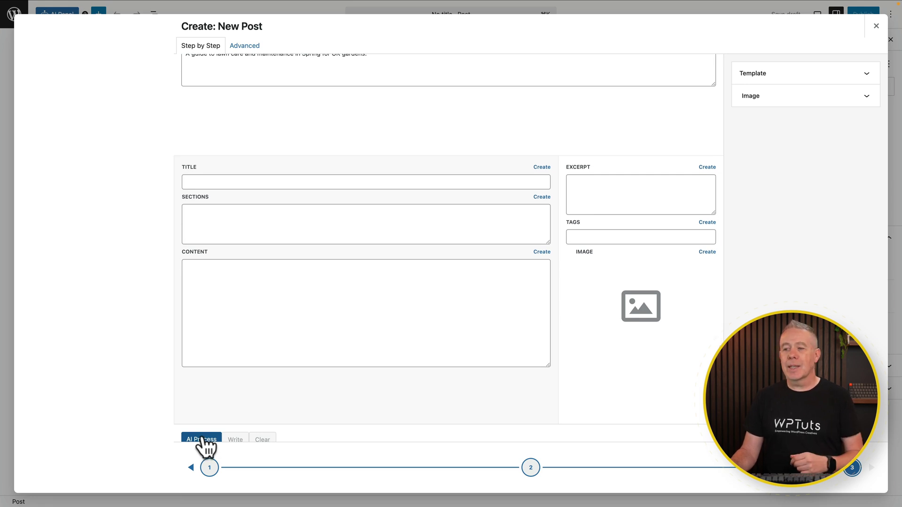
click(202, 439)
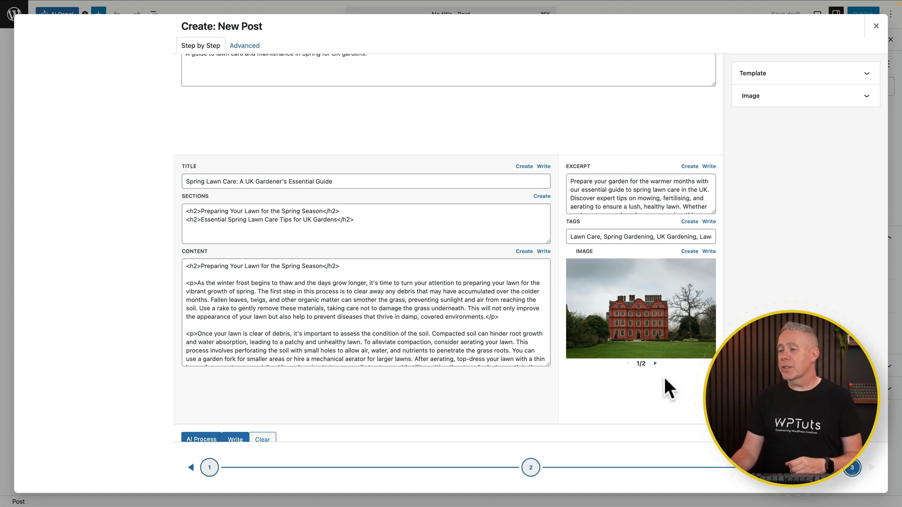
Pick the second suggested image, the man with the lawnmower, and write all the generated content into the post
click(655, 363)
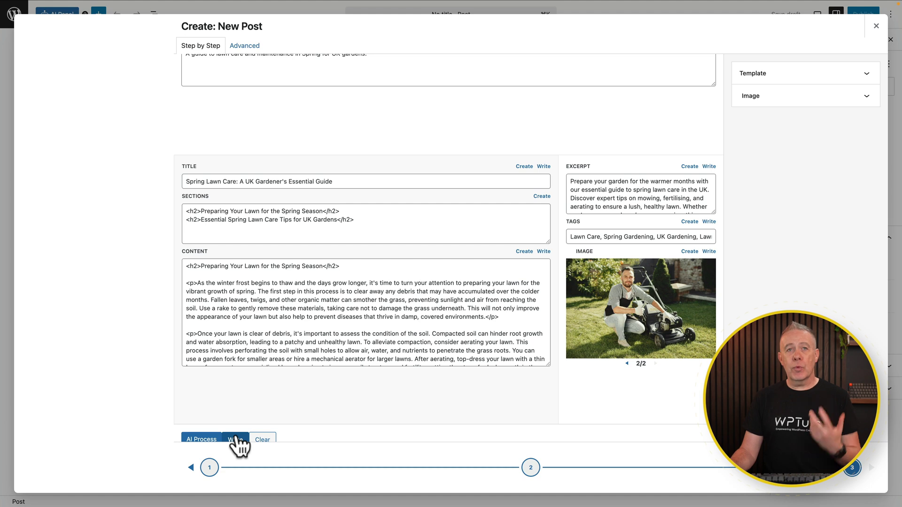
click(235, 440)
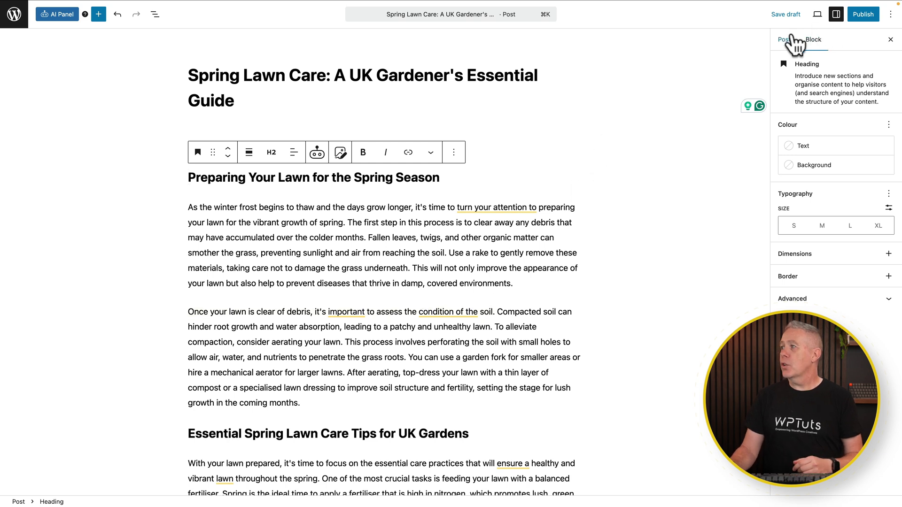
Set the lawnmower photo from the Media Library as the post's featured image
click(783, 37)
click(824, 93)
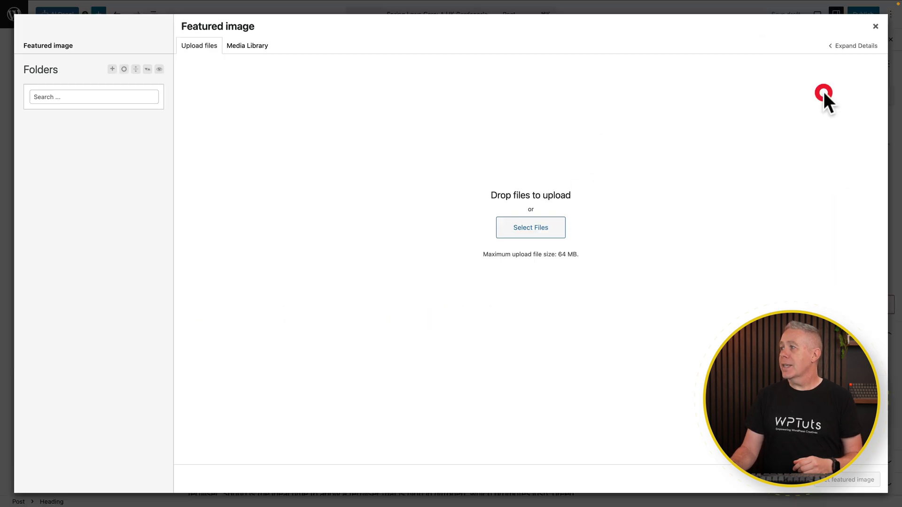
click(247, 45)
click(213, 124)
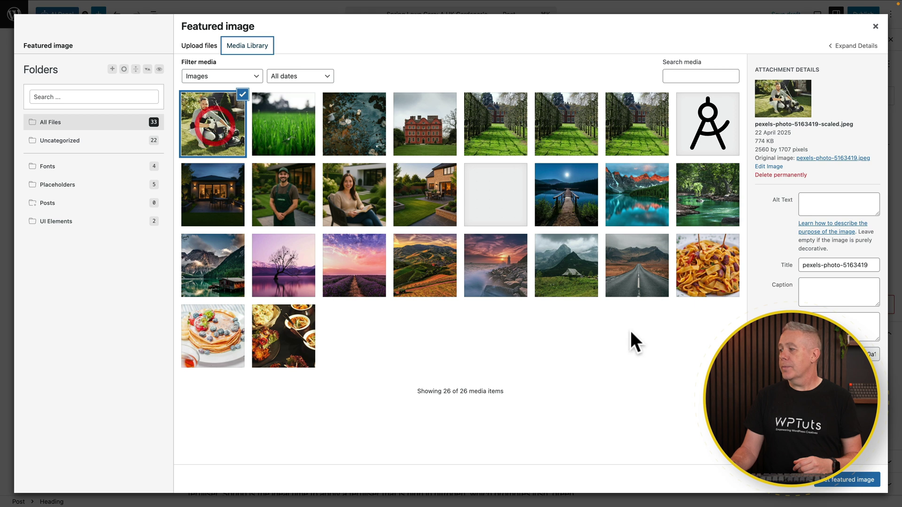
click(846, 480)
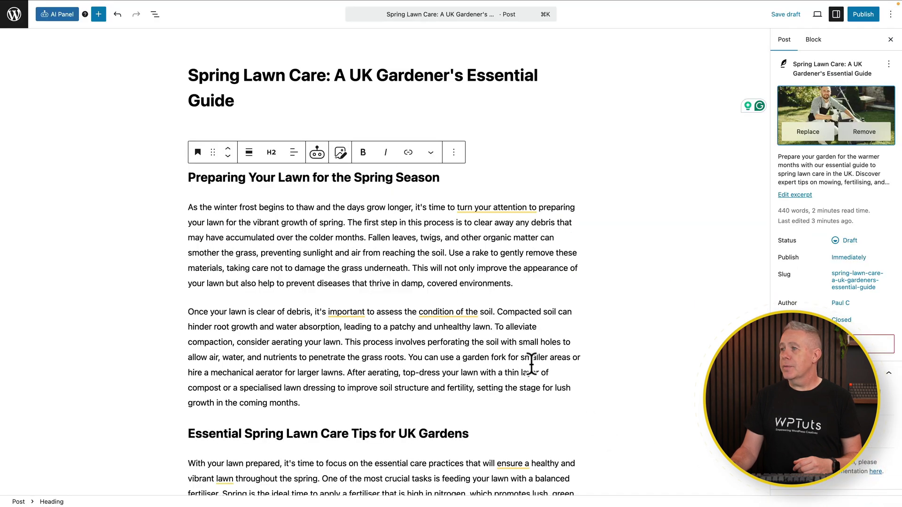
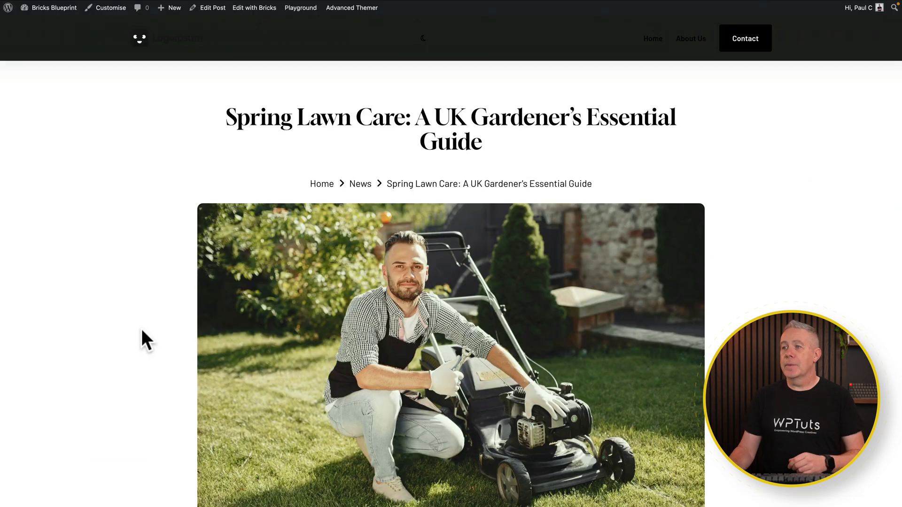
Read through the spring lawn care article on the site's front end
scroll(141, 329, down, 5)
scroll(142, 329, down, 7)
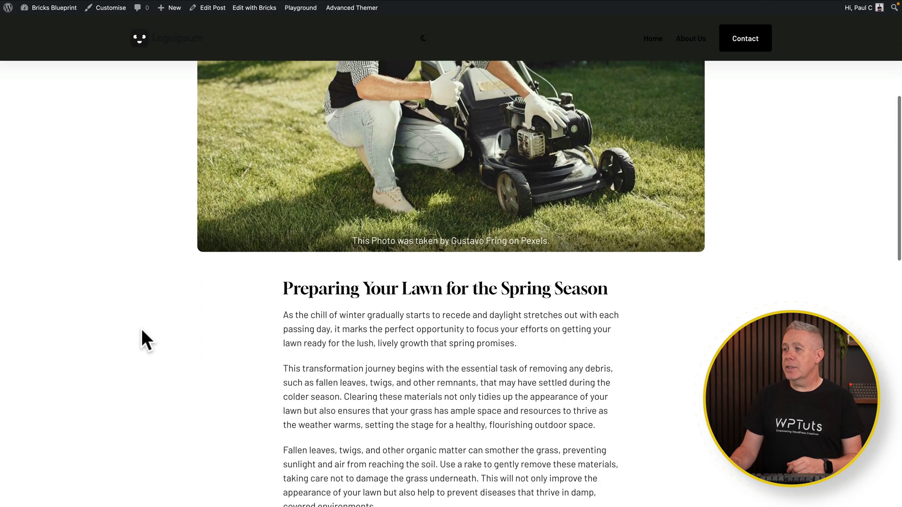
scroll(142, 330, down, 6)
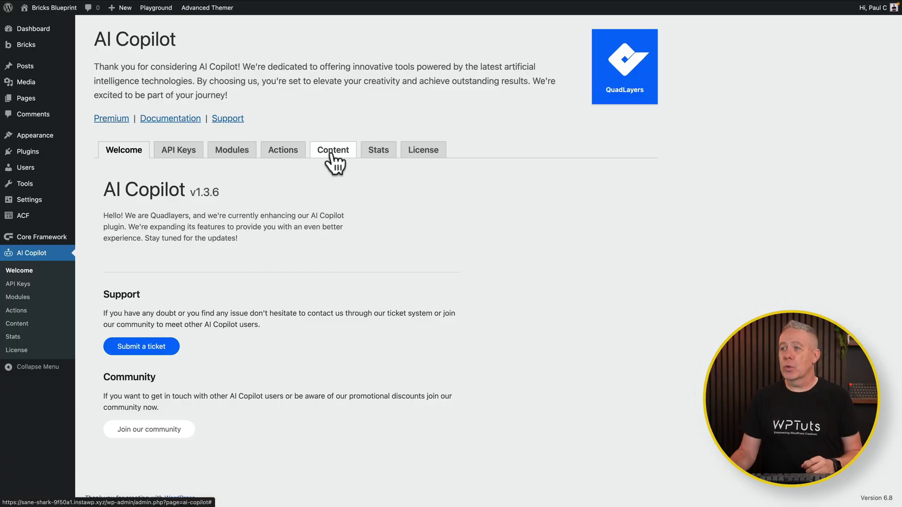
Start a new content template and examine its default prompts for the title, sections, content, excerpt and tags
click(332, 155)
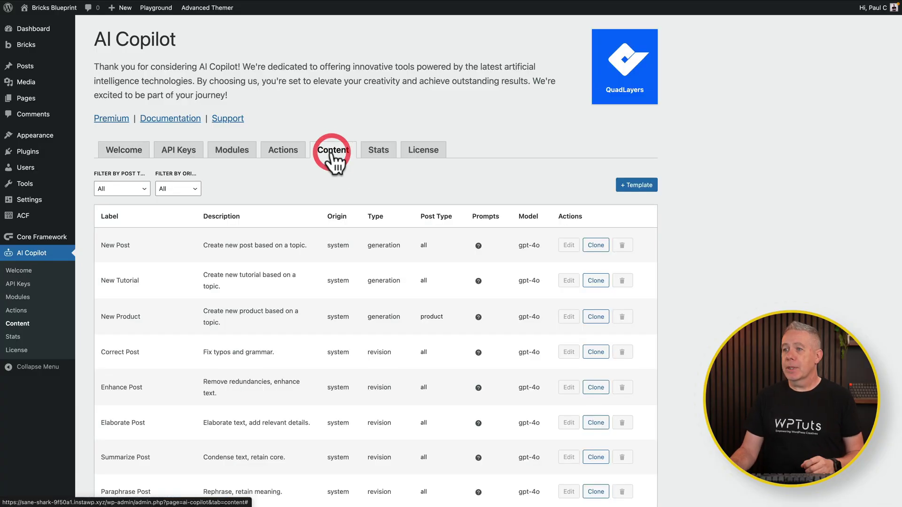
scroll(296, 144, down, 2)
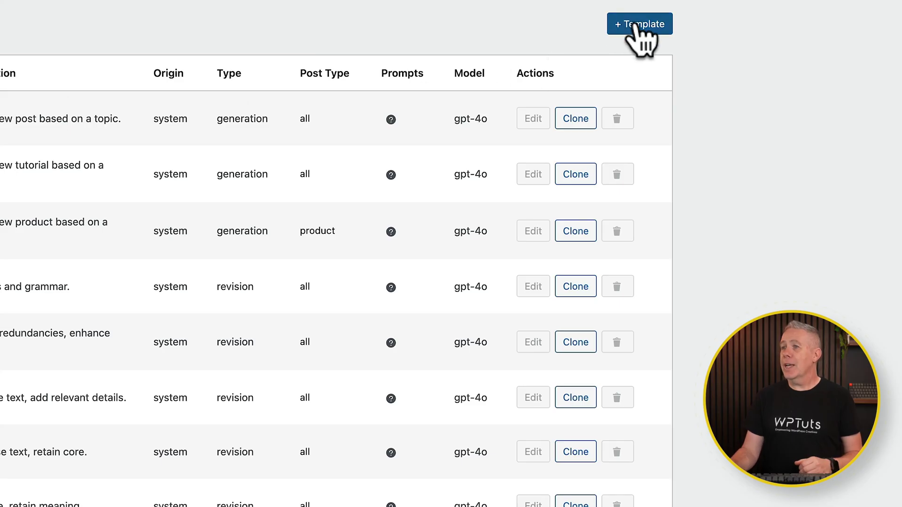
click(640, 27)
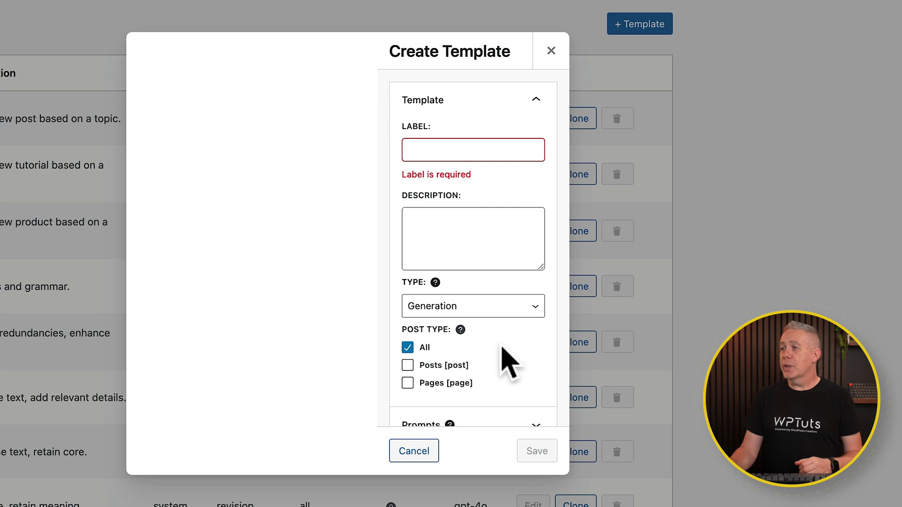
scroll(499, 348, down, 5)
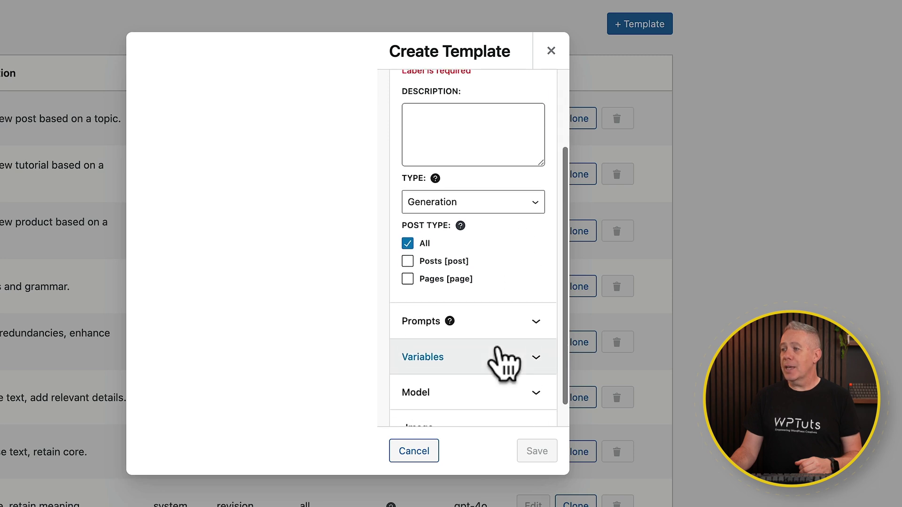
click(525, 324)
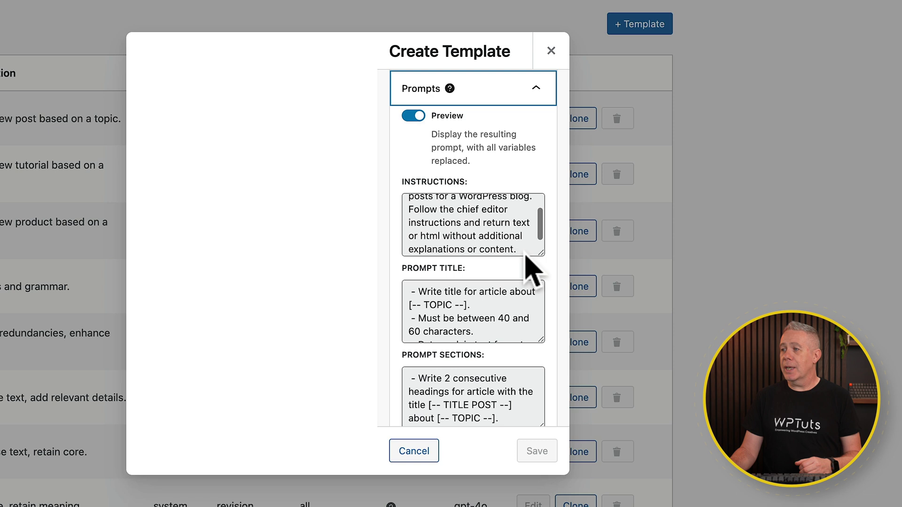
scroll(556, 294, down, 10)
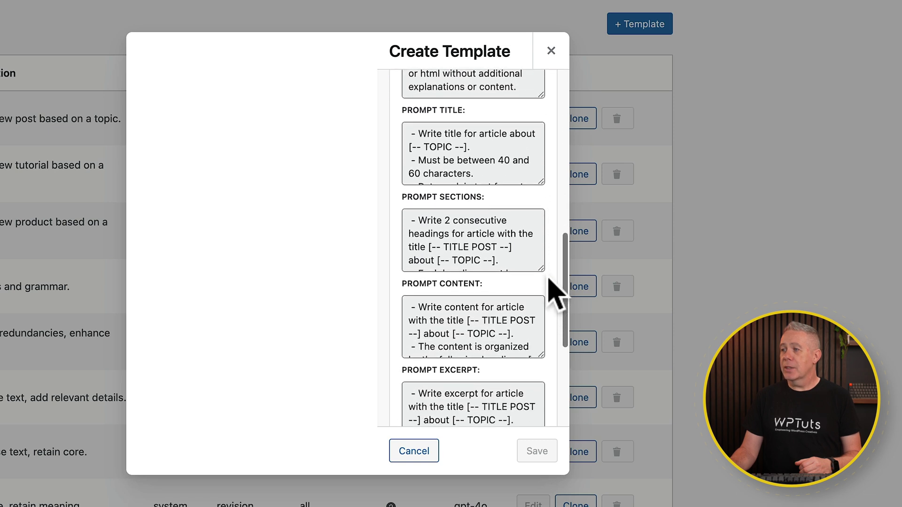
scroll(554, 285, down, 4)
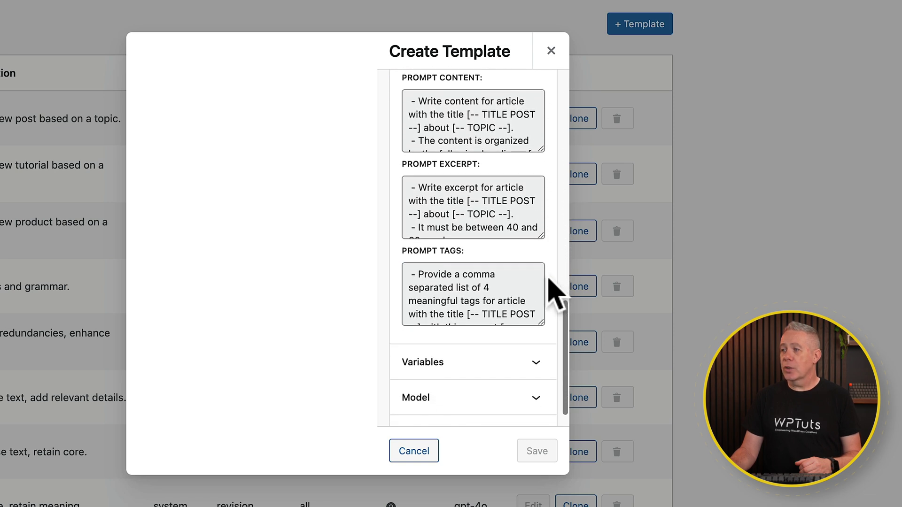
Examine the new template's variables and its model settings, including the list of available models
click(536, 357)
scroll(540, 371, down, 8)
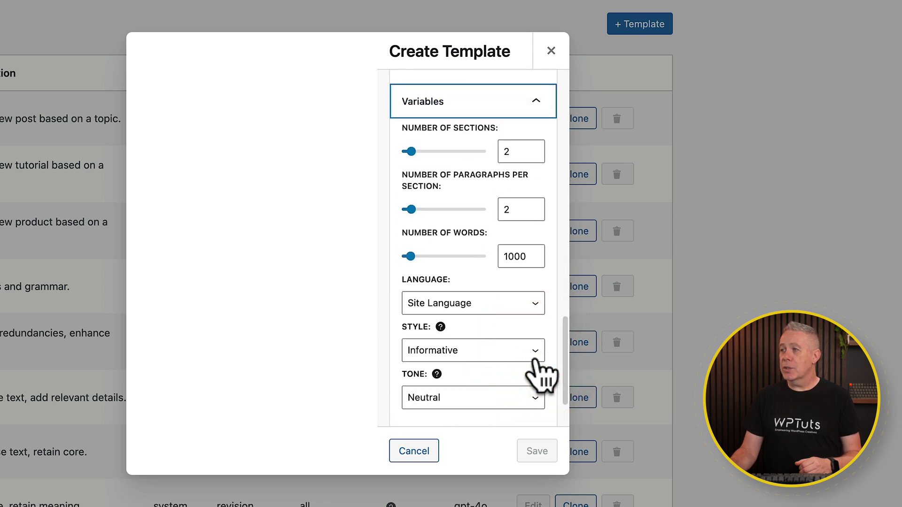
scroll(535, 364, down, 3)
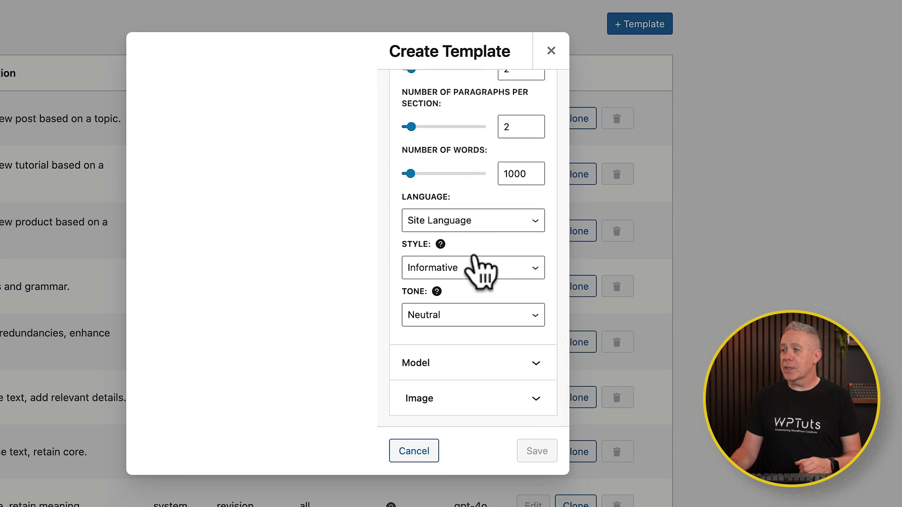
click(512, 363)
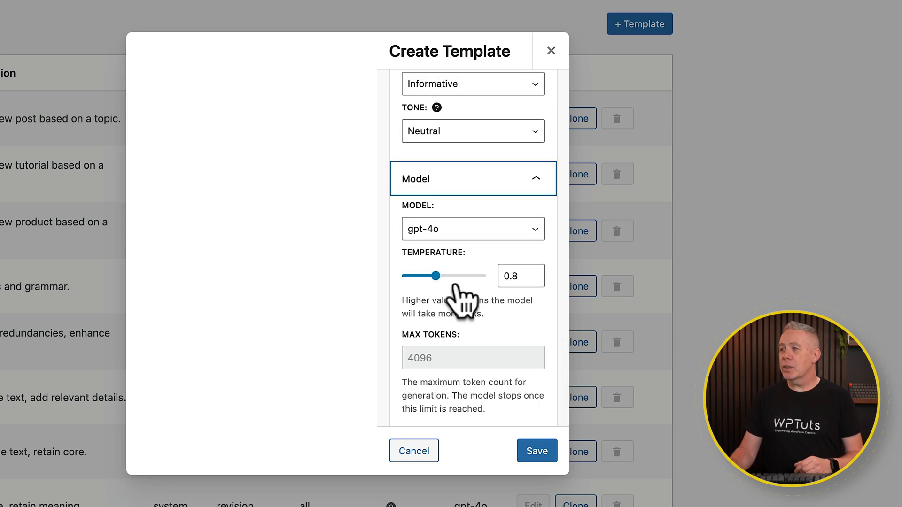
click(517, 233)
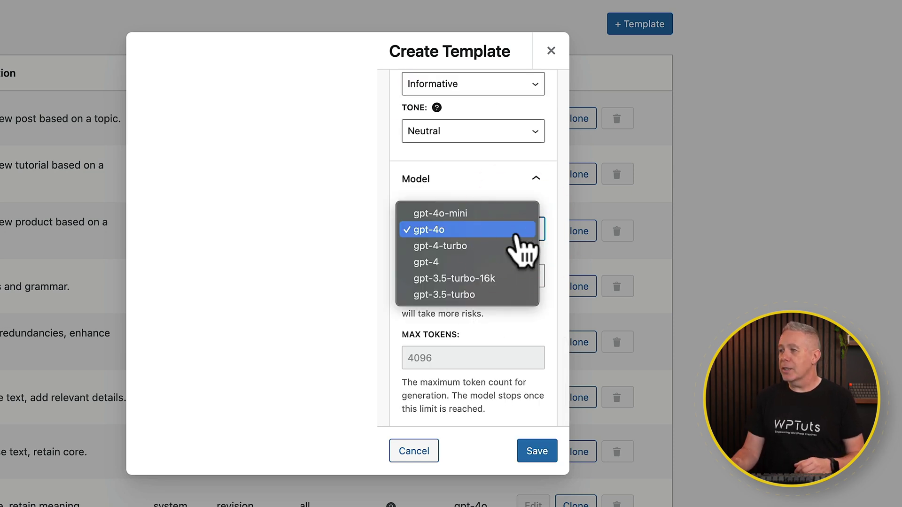
click(545, 186)
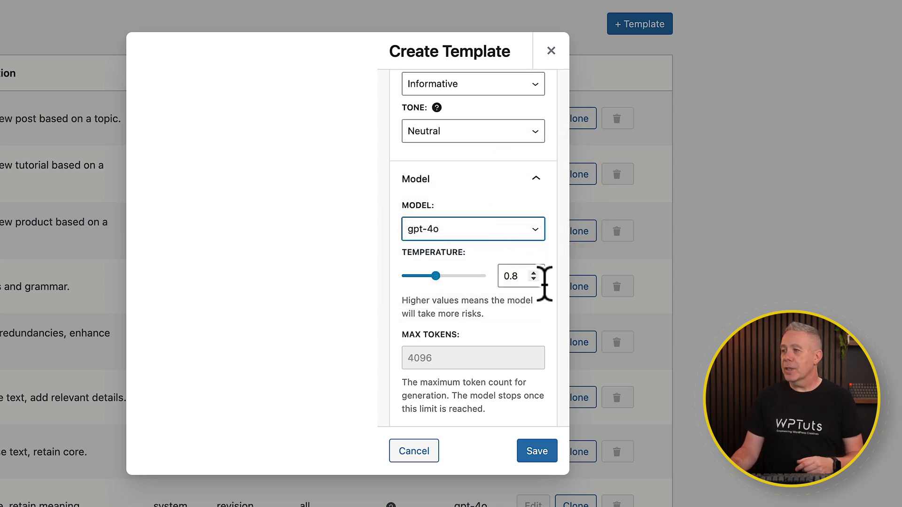
scroll(521, 350, down, 2)
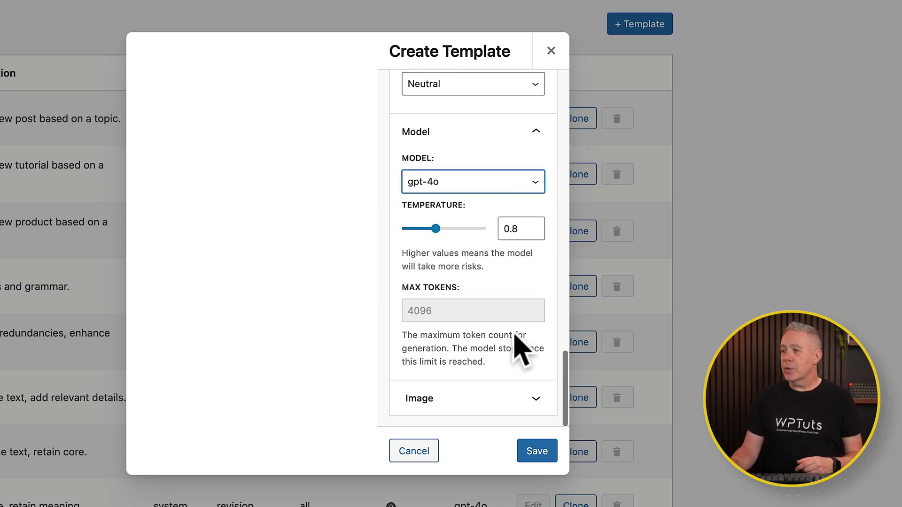
Examine the new template's image settings, including the source choices, orientation, locale and colour options
click(528, 398)
scroll(528, 389, down, 10)
scroll(536, 409, up, 3)
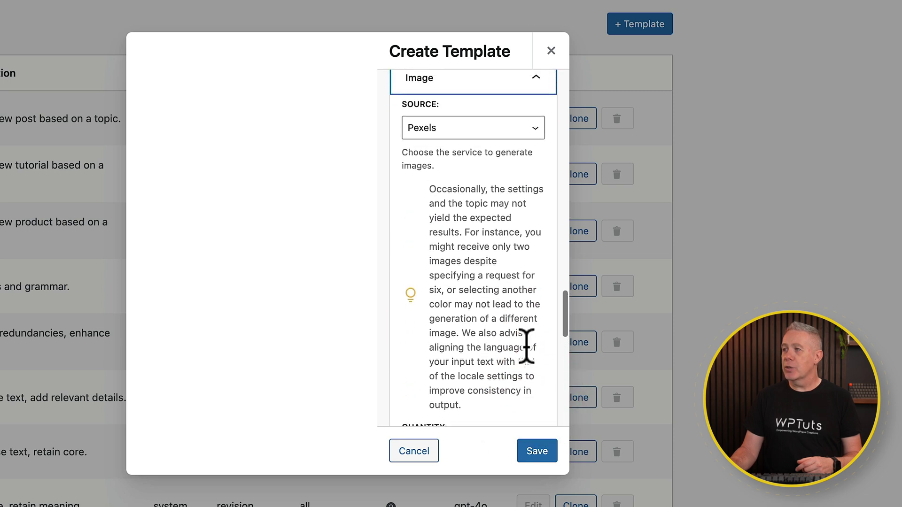
click(524, 132)
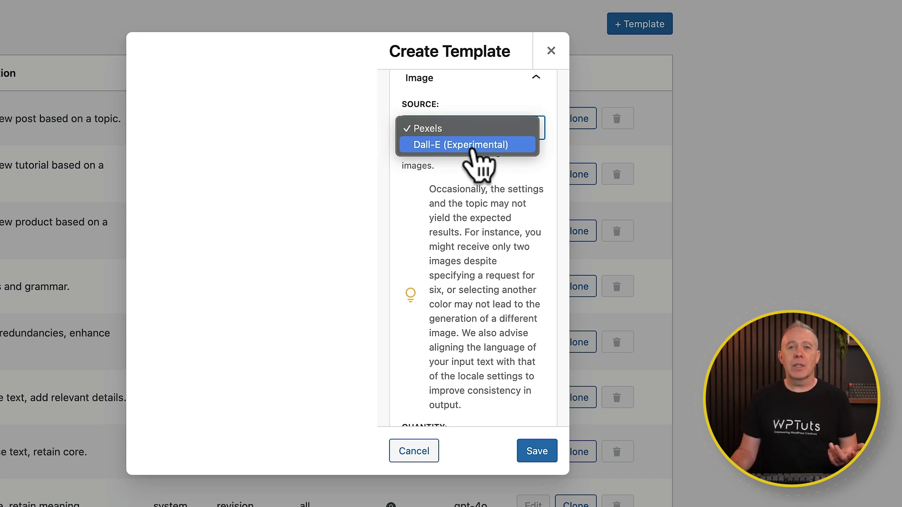
scroll(489, 290, down, 1)
scroll(429, 322, down, 15)
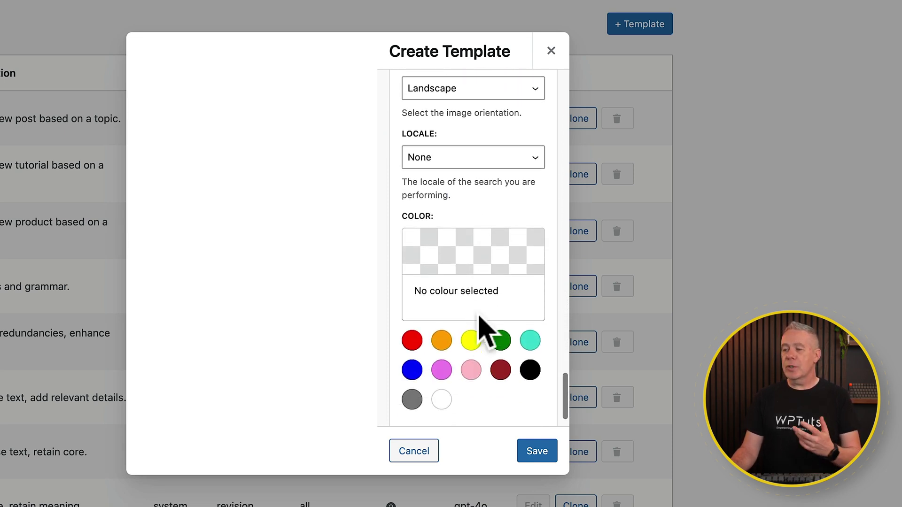
scroll(479, 317, down, 1)
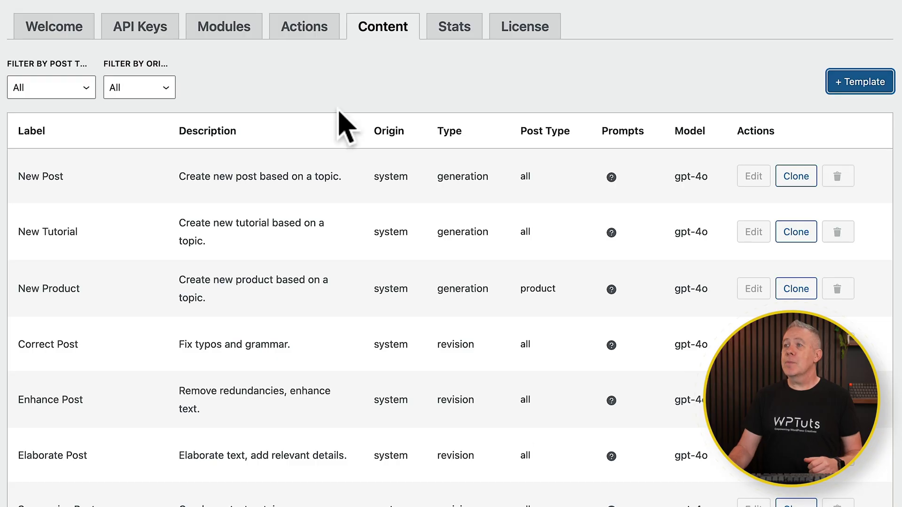
Clone the Summarize Text action and open the copy for editing down to its prompts section
click(304, 29)
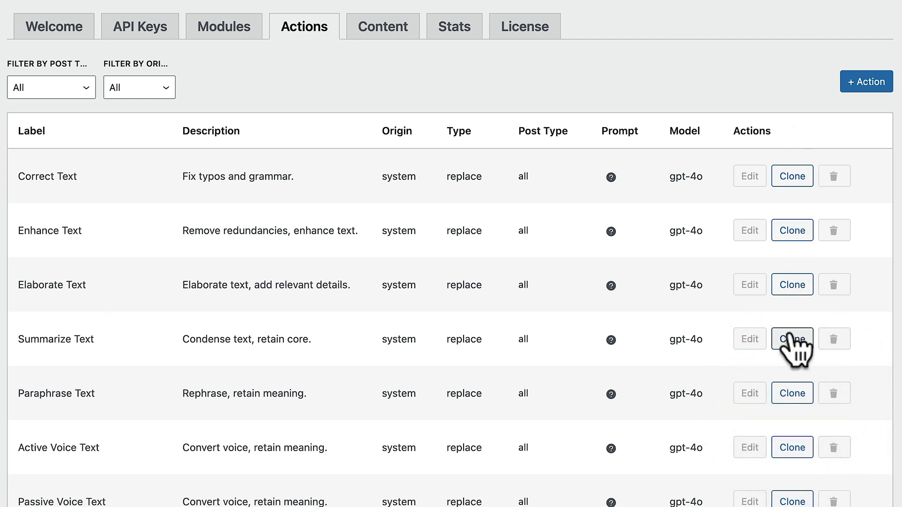
click(792, 340)
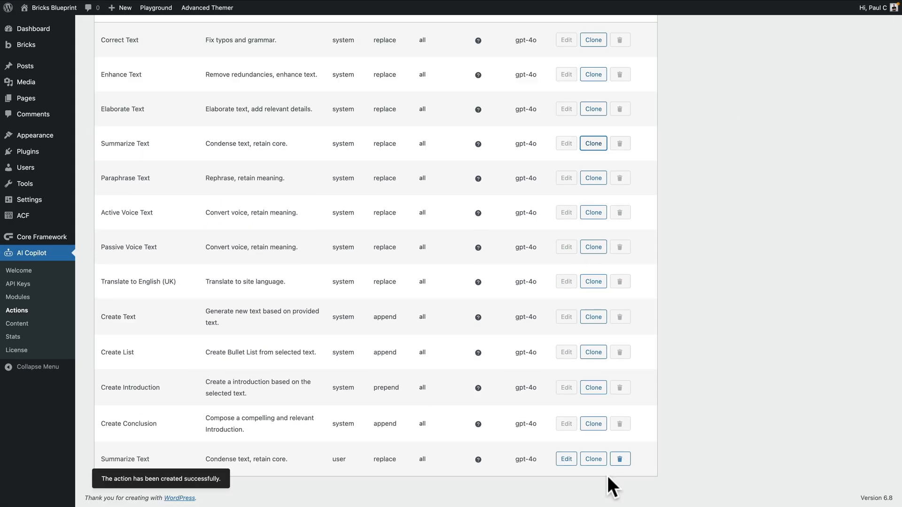
click(568, 460)
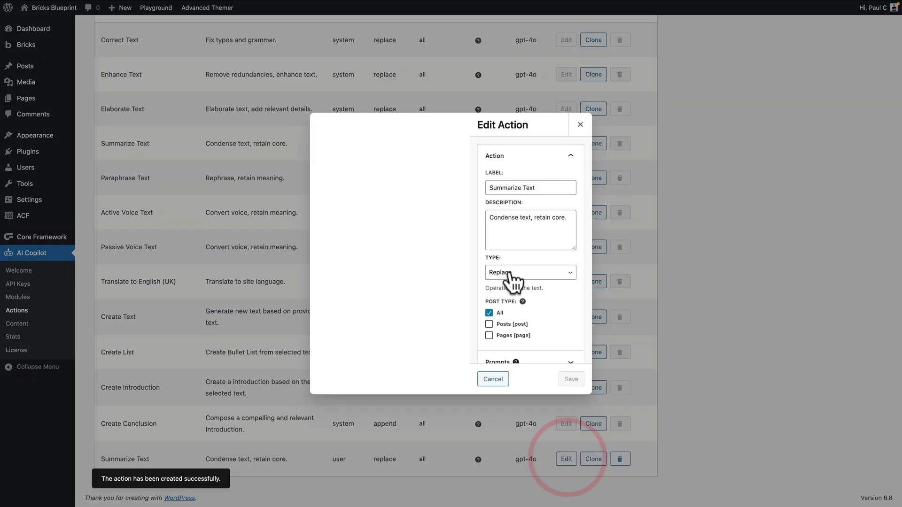
scroll(553, 298, down, 3)
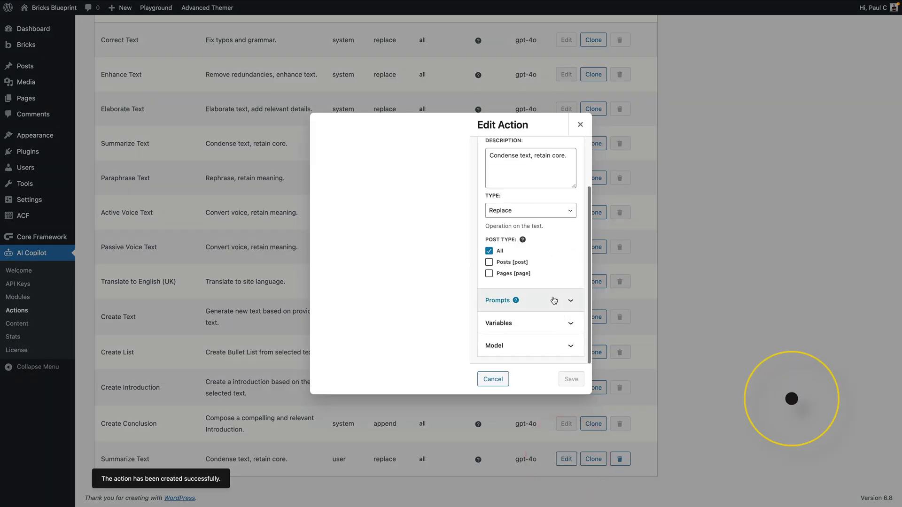
click(554, 301)
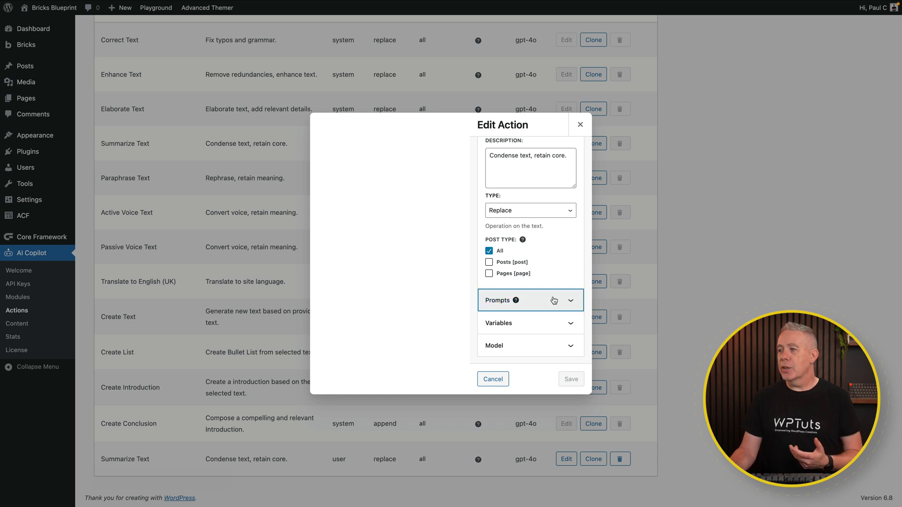
Enable the Chatbot module in the plugin's modules and save the change
scroll(552, 296, down, 4)
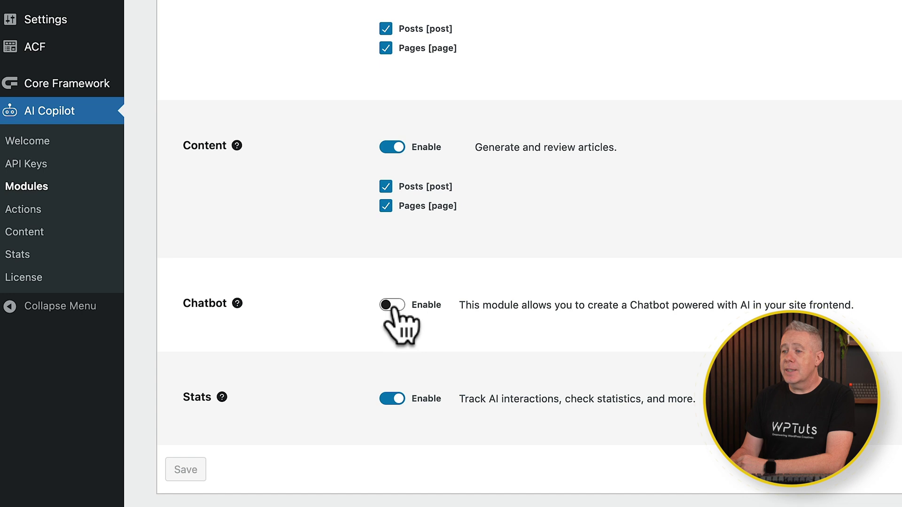
click(393, 306)
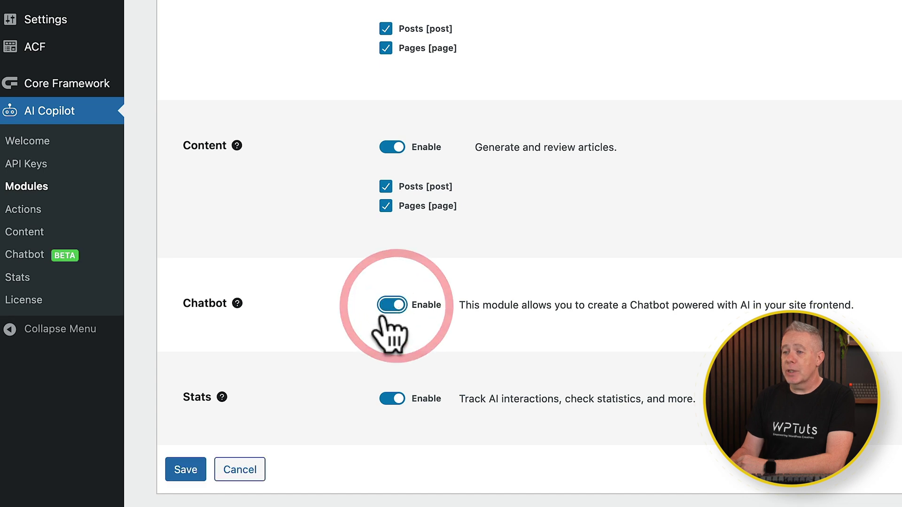
click(171, 469)
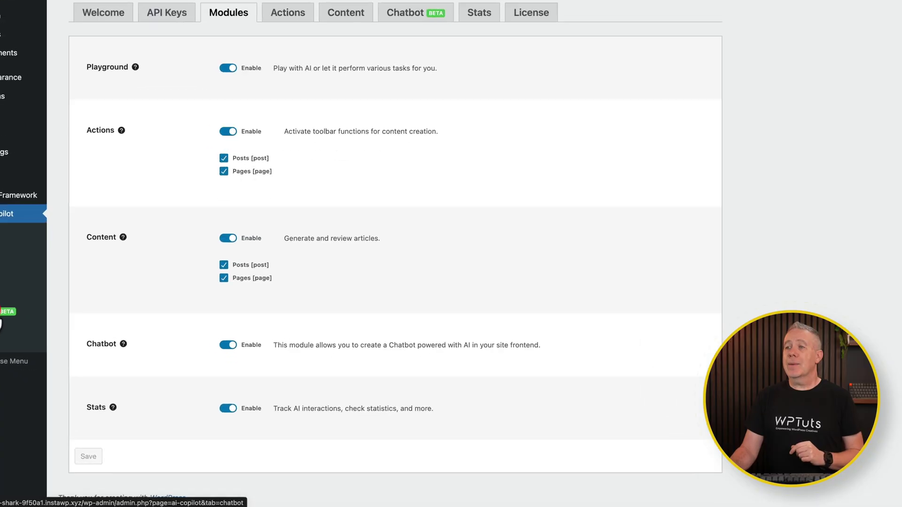
Open the chatbot settings and check the button's text and position options
click(14, 308)
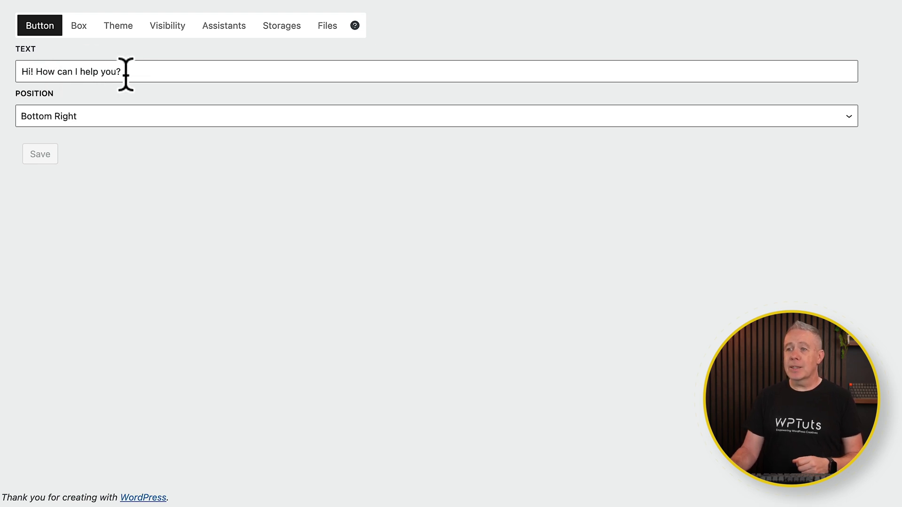
click(96, 122)
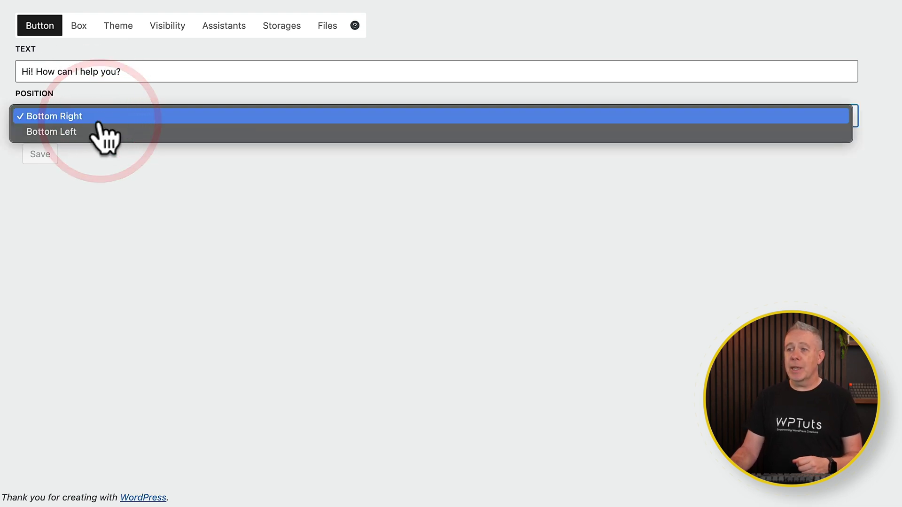
click(139, 204)
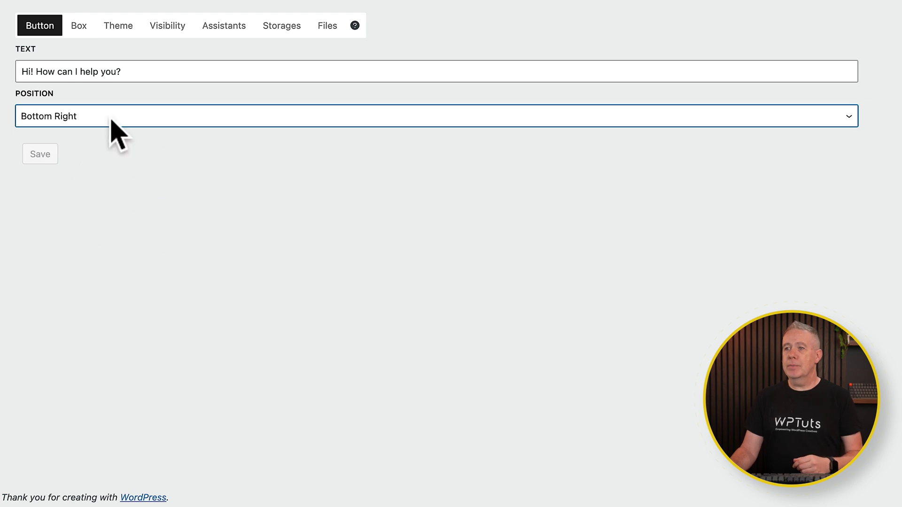
Replace the chatbot box's footer text with "Download our free brochure today!"
click(78, 25)
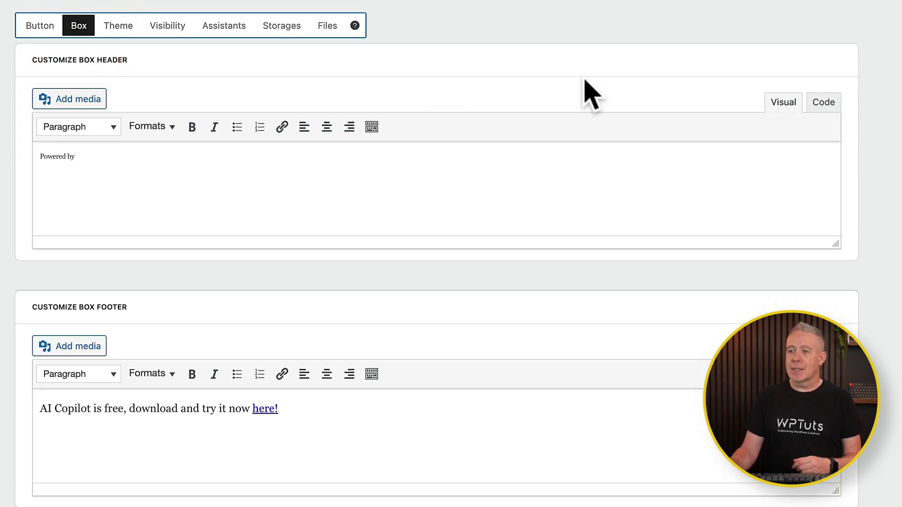
scroll(585, 90, down, 5)
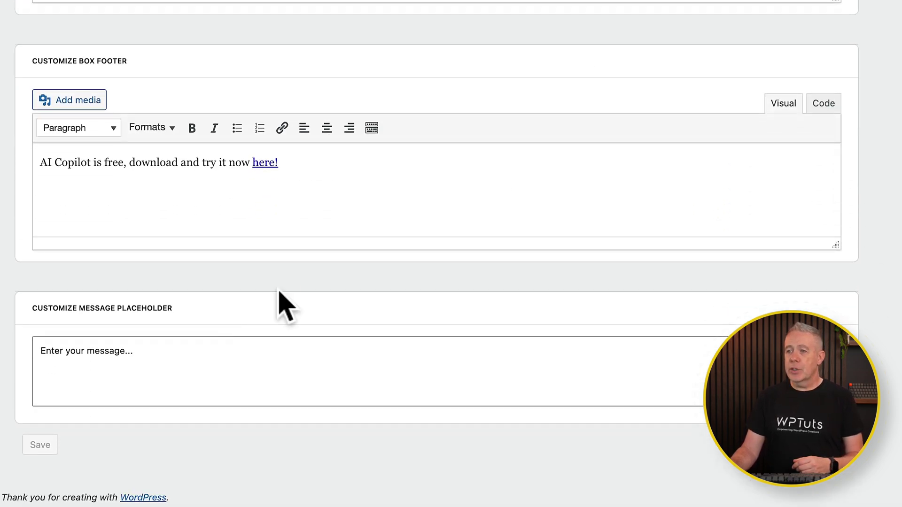
drag(318, 169, 45, 165)
text(Download our free brochure today!)
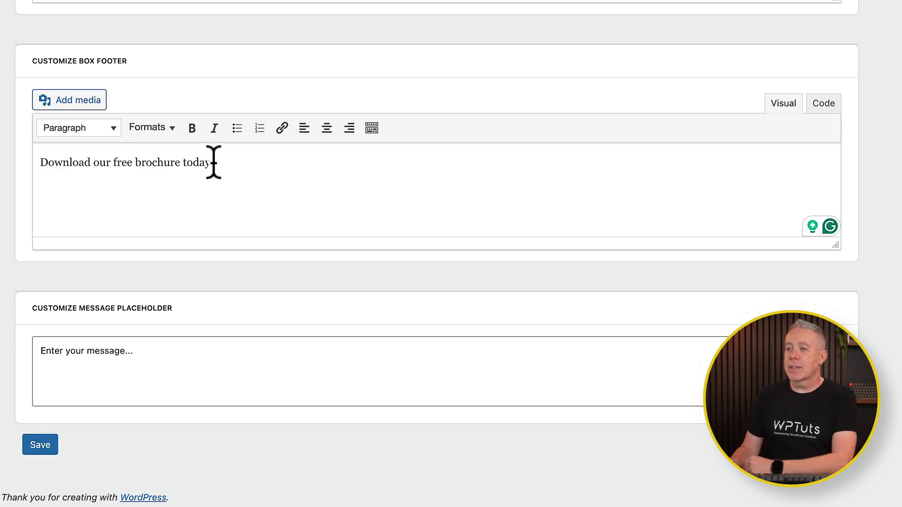
drag(113, 162, 184, 161)
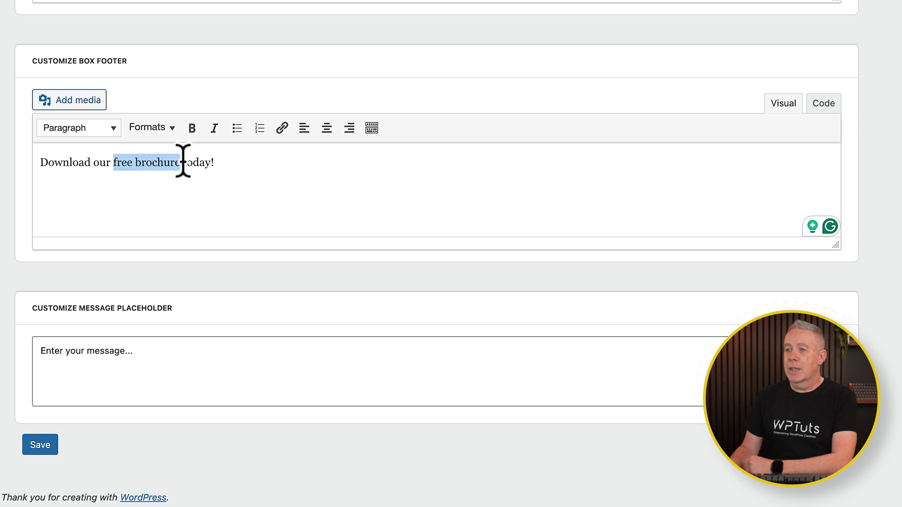
click(282, 128)
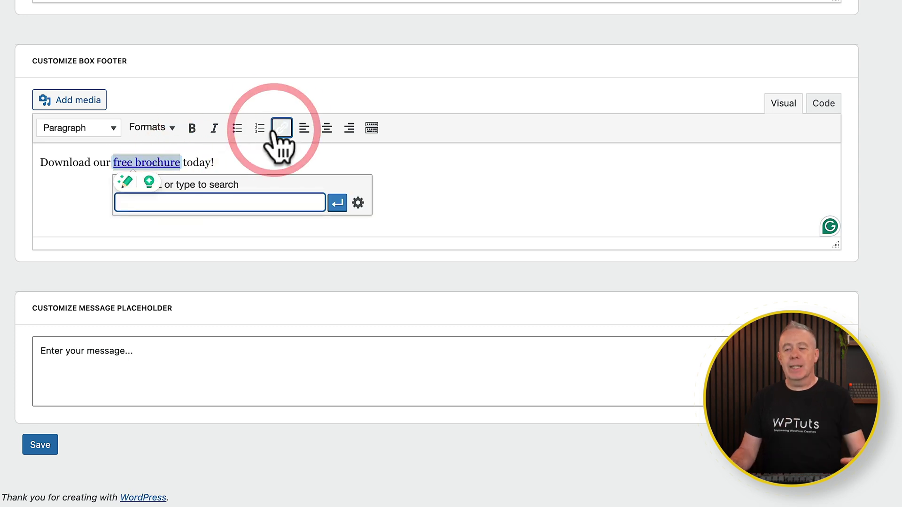
key(Escape)
click(472, 81)
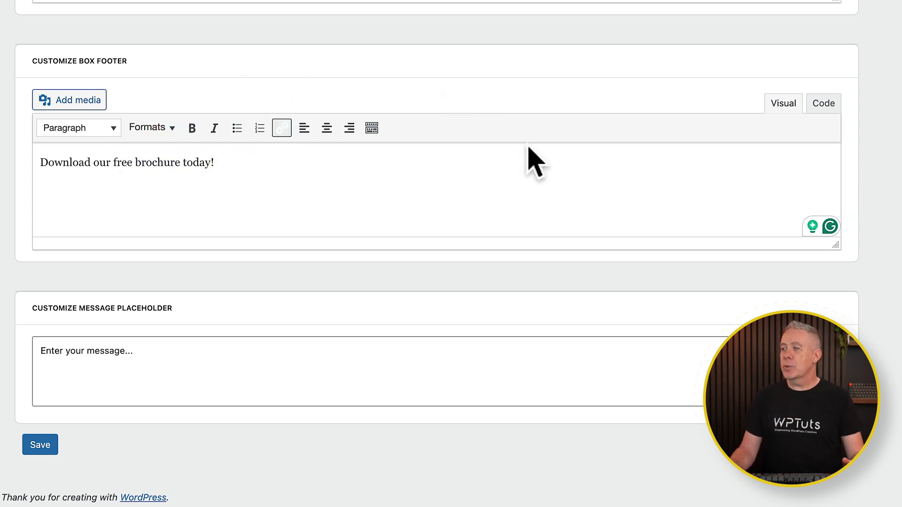
scroll(89, 37, up, 5)
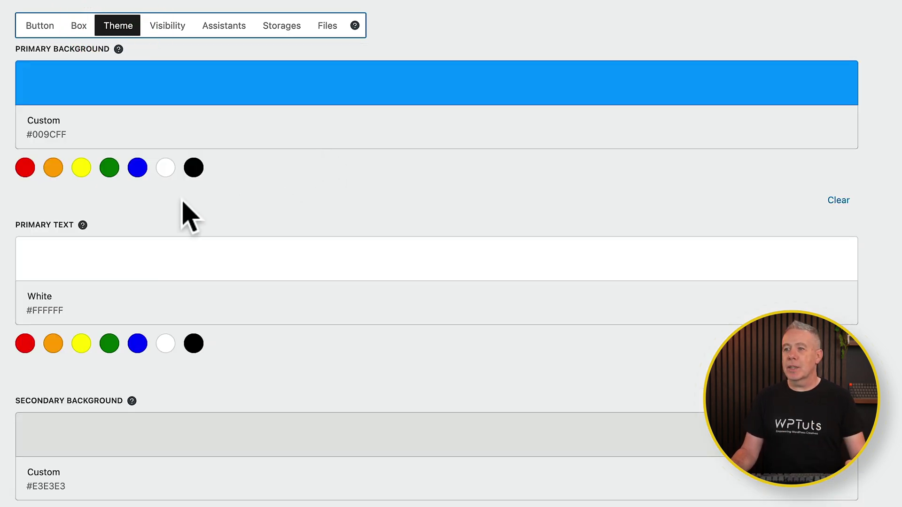
Set the chatbot theme's primary background to green and open the chatbot's visibility settings
click(109, 168)
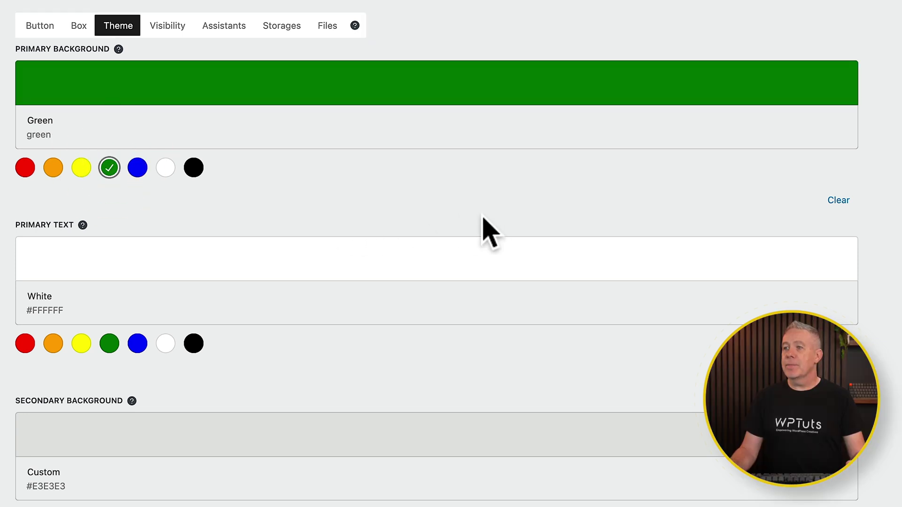
click(165, 26)
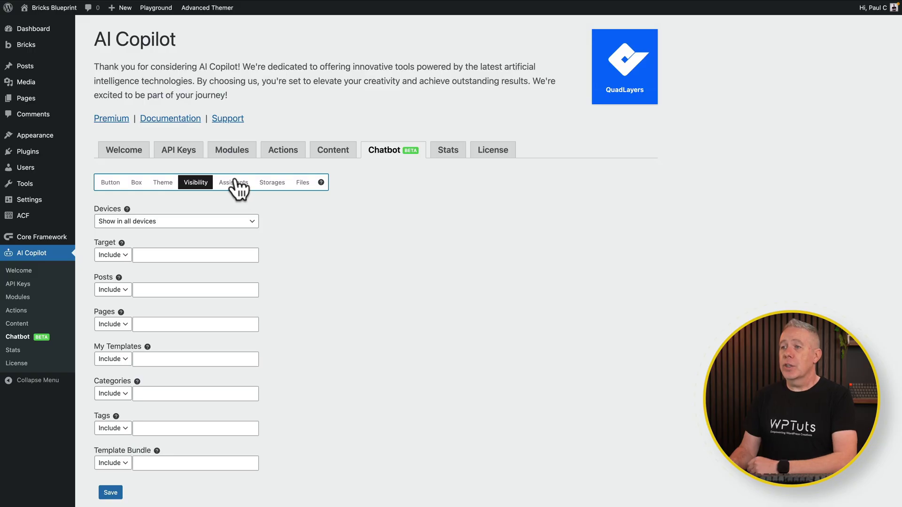
Open the existing chatbot assistant for editing, review its model, instructions, storage and visibility settings, and leave without saving
click(235, 183)
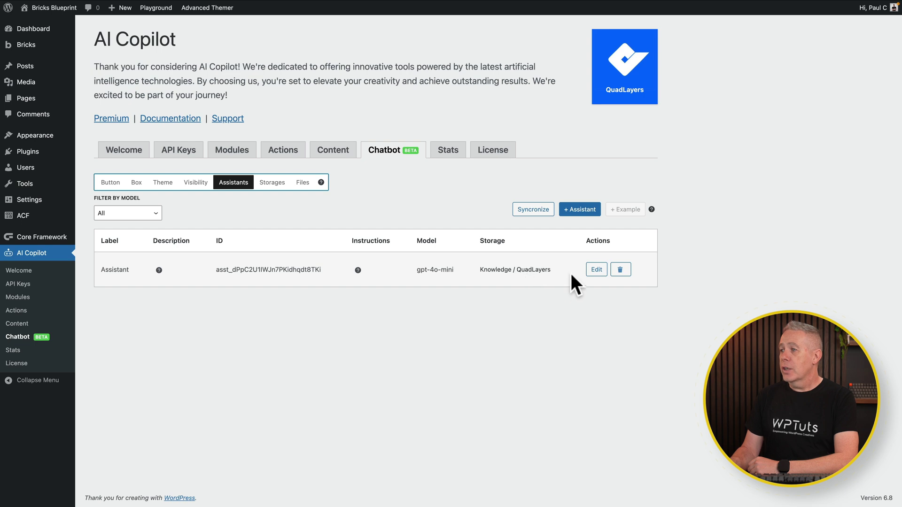
click(597, 269)
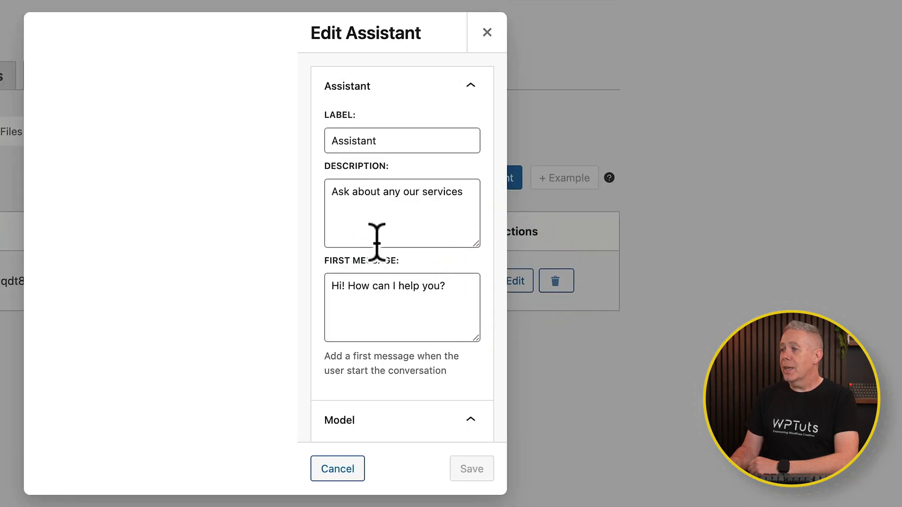
scroll(462, 362, down, 6)
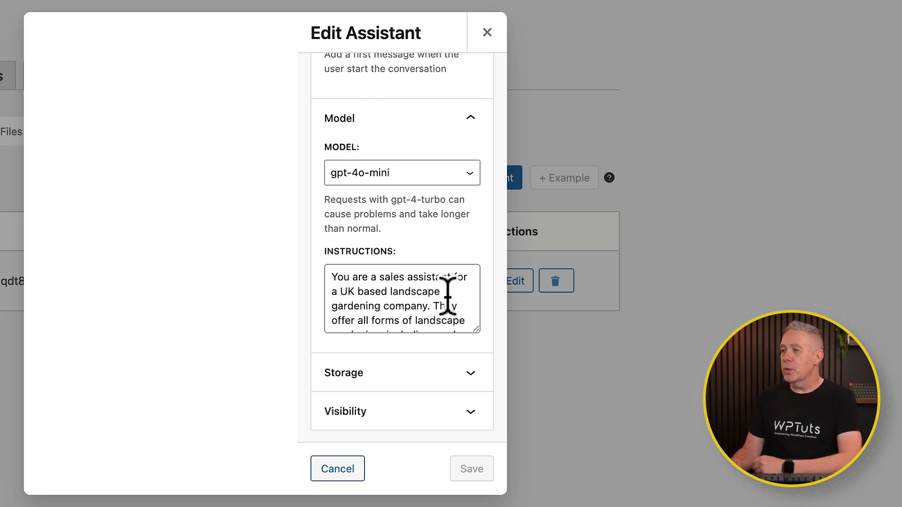
scroll(447, 295, down, 1)
scroll(447, 305, down, 3)
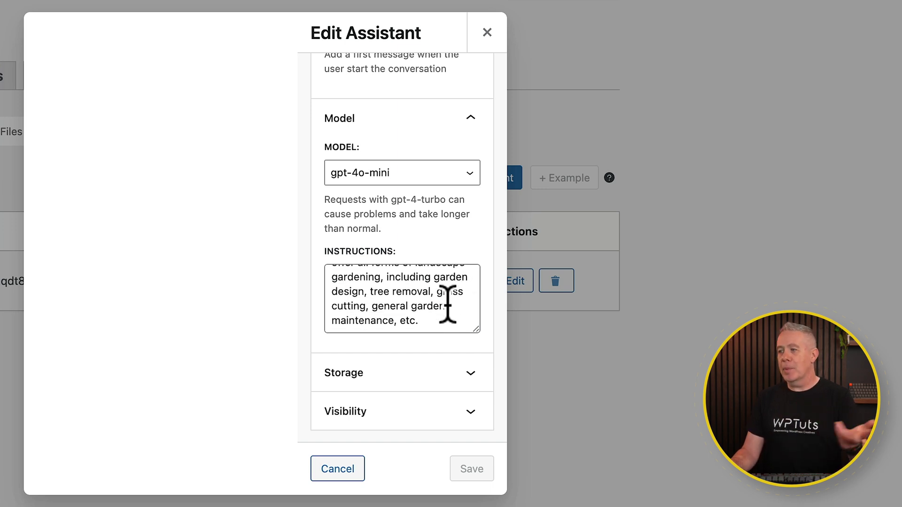
click(468, 376)
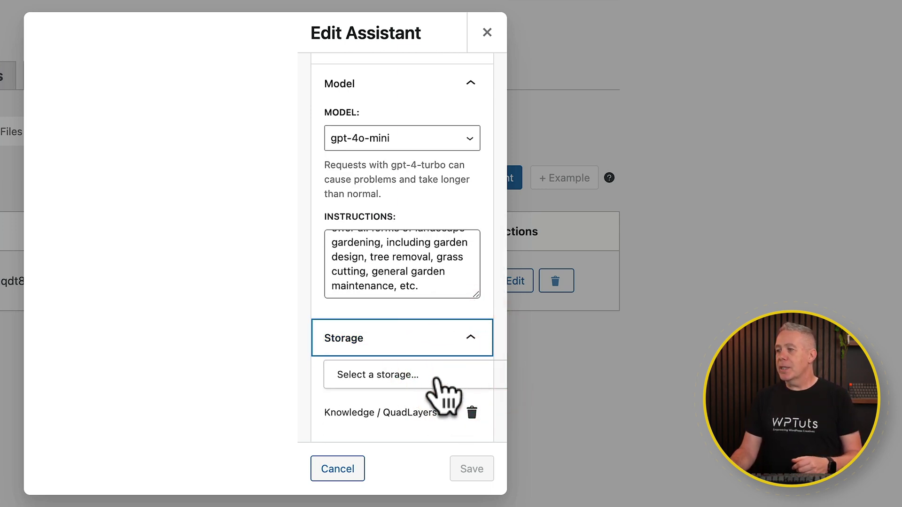
scroll(445, 394, down, 2)
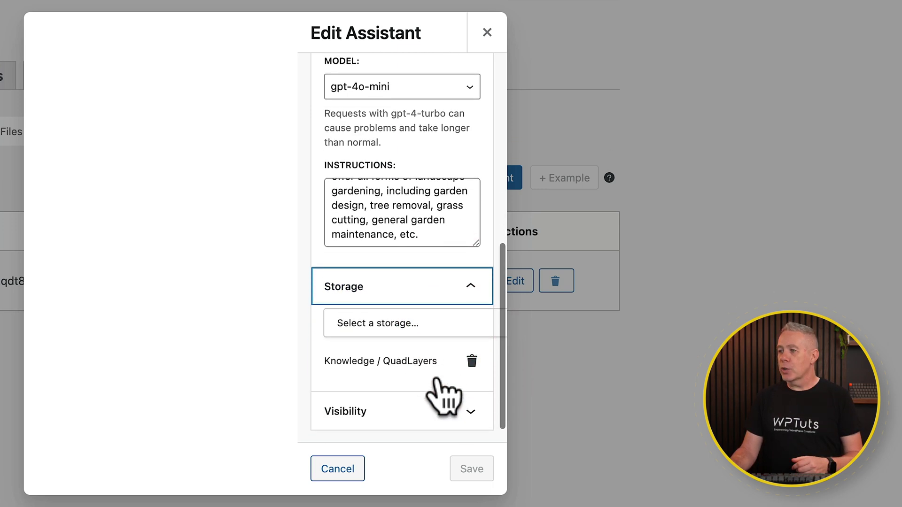
click(459, 412)
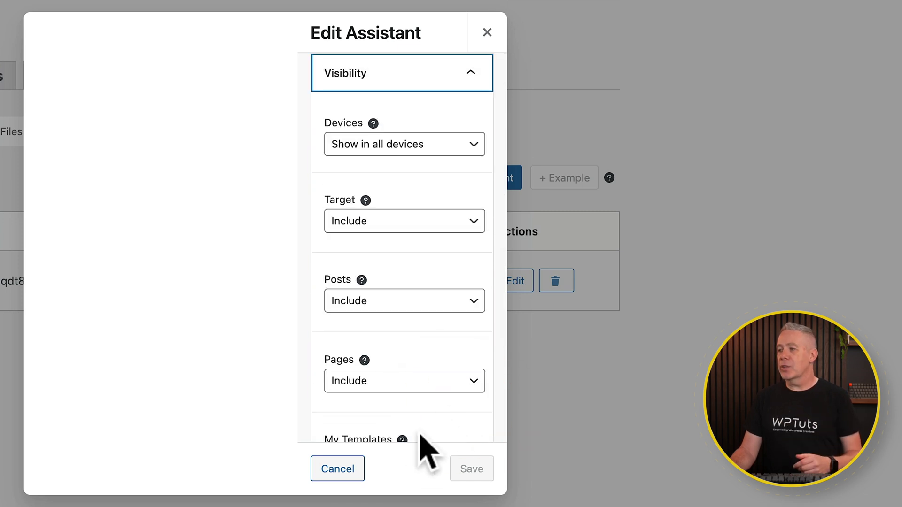
click(364, 467)
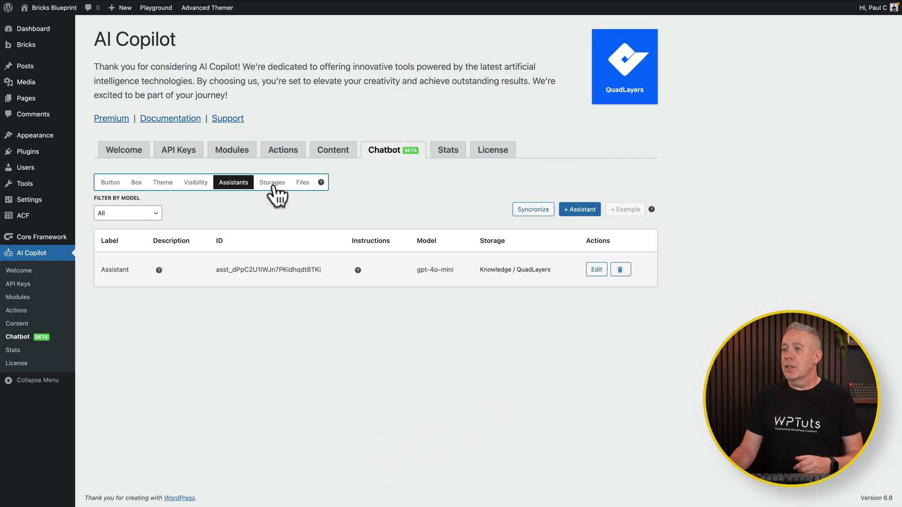
Check the chatbot's storages and files sections
click(273, 184)
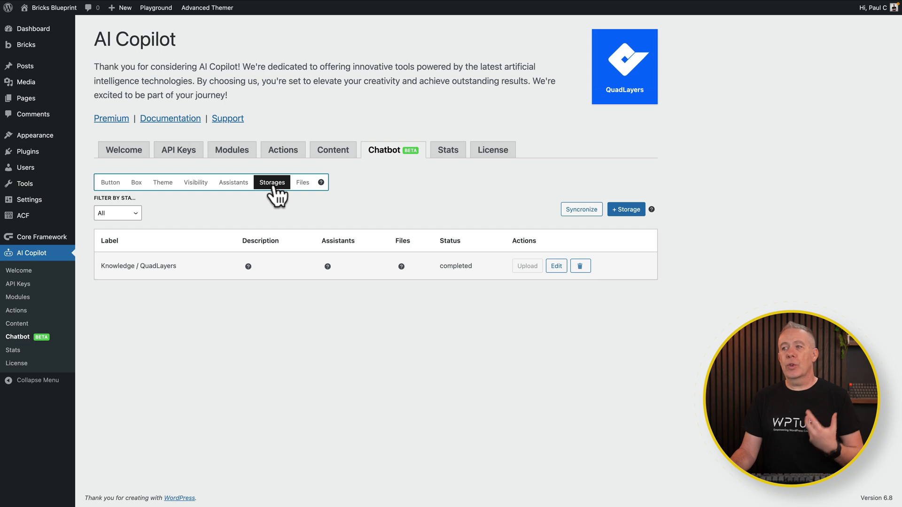
click(302, 184)
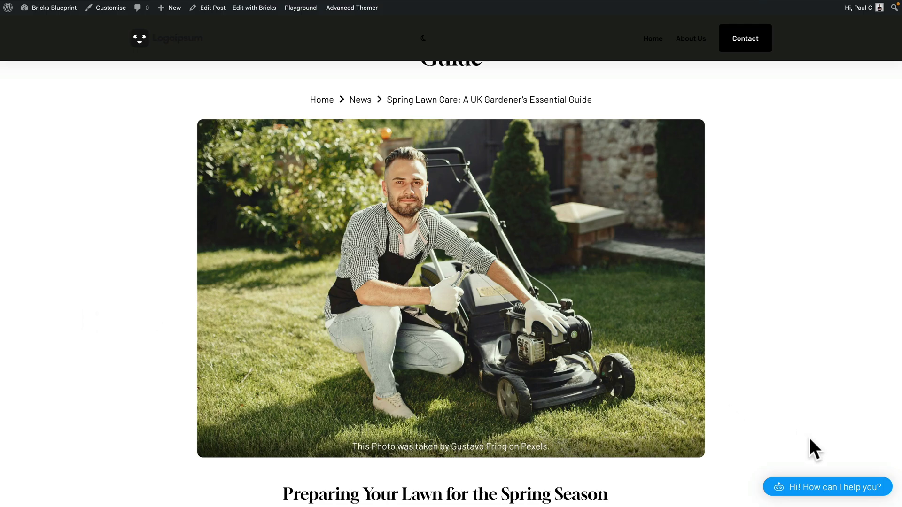
Open the chatbot on the published lawn care post, start a chat with the Assistant and ask "What services do you offer?"
click(822, 486)
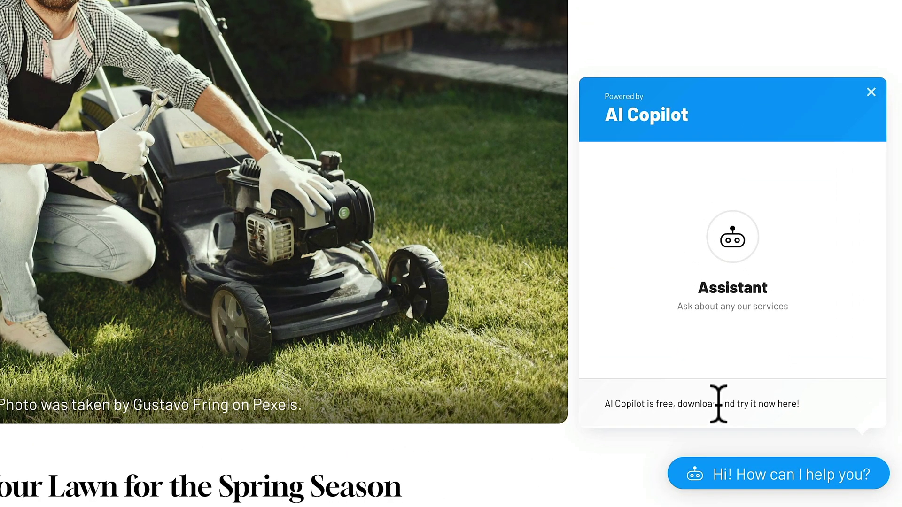
click(720, 394)
click(733, 278)
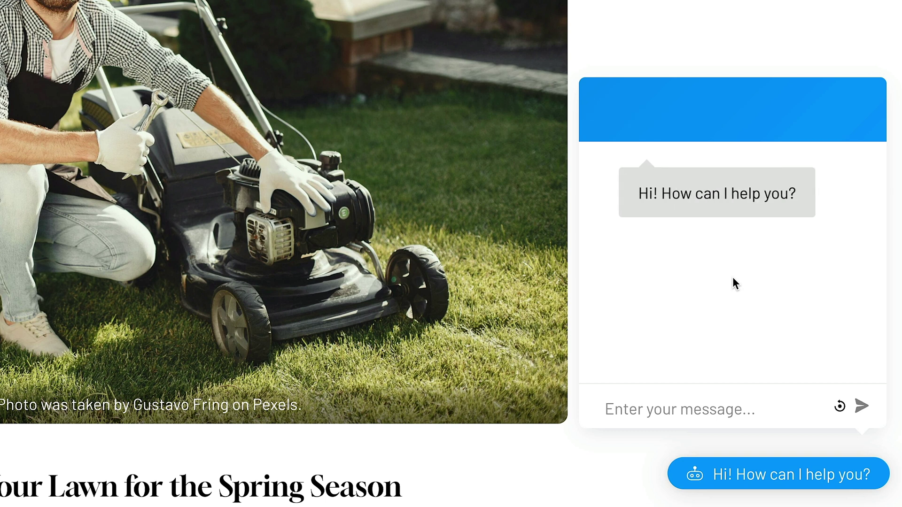
click(659, 403)
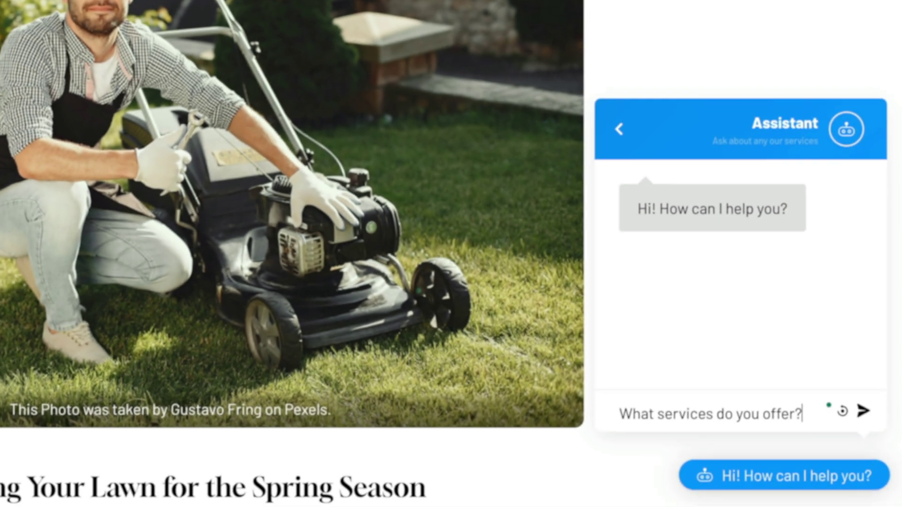
key(Return)
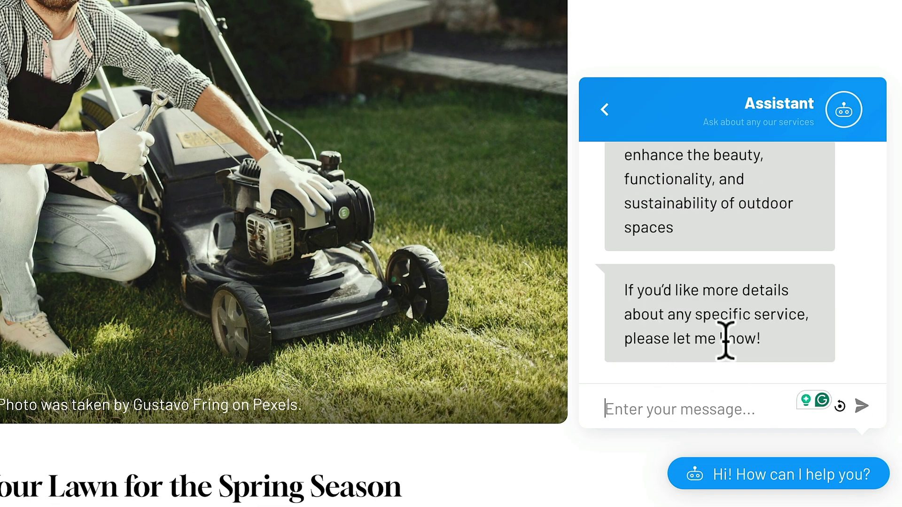
Read through the assistant's reply in the chat, going back to its beginning and through the individual services
scroll(726, 339, up, 5)
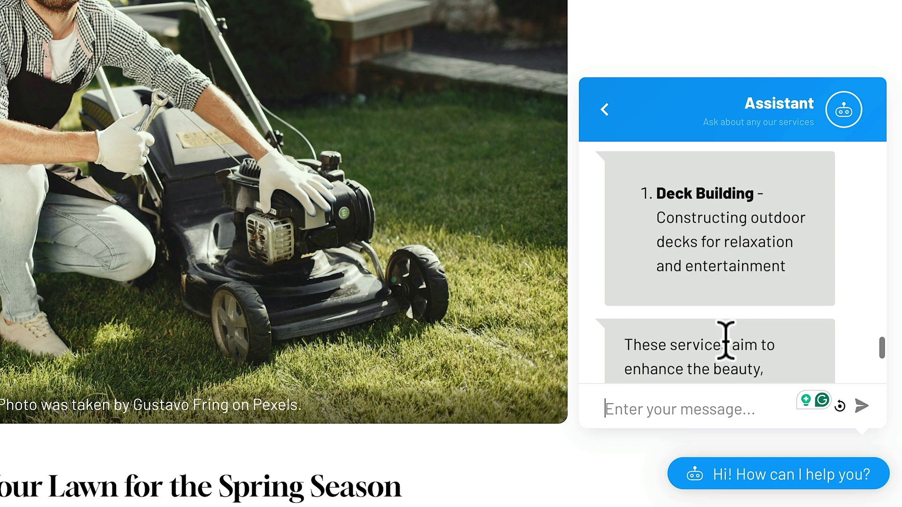
scroll(726, 339, up, 10)
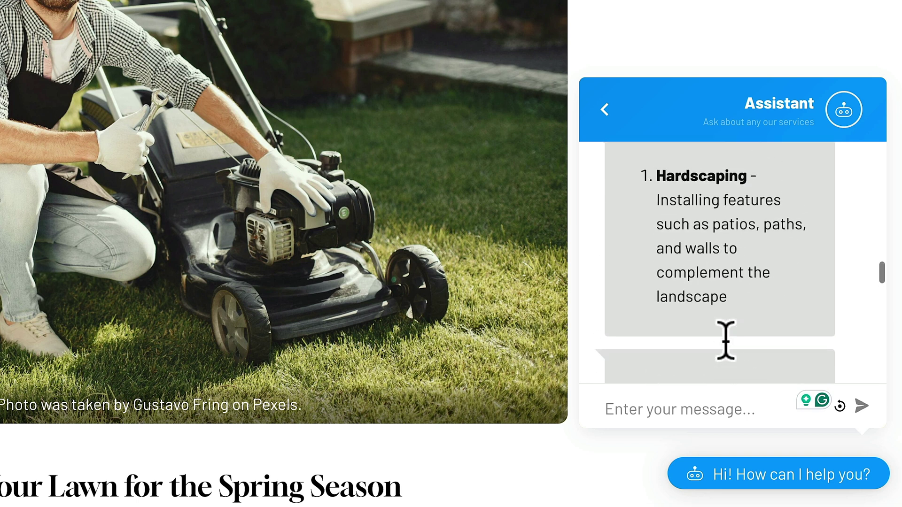
scroll(726, 340, up, 10)
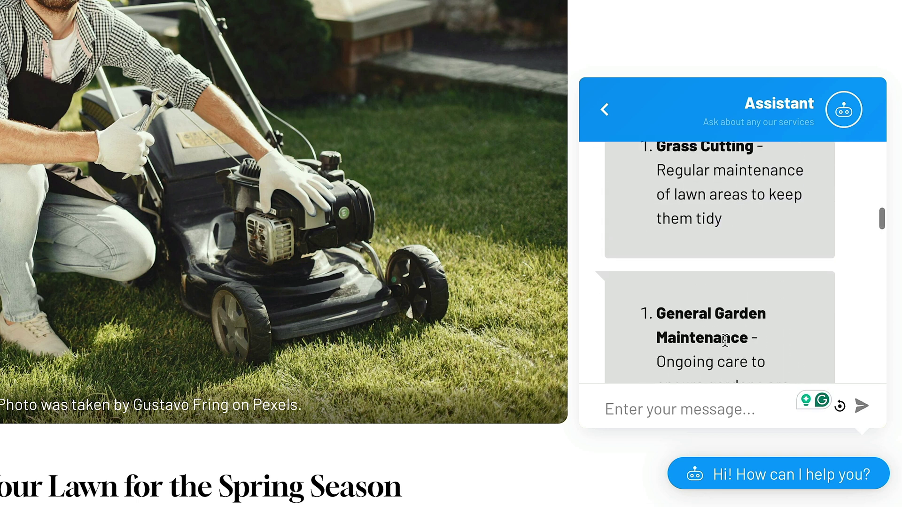
scroll(724, 346, up, 10)
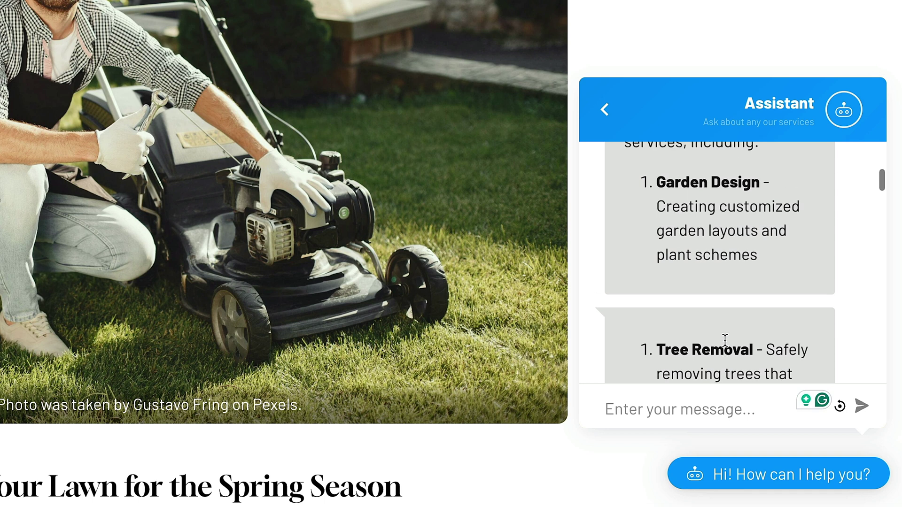
scroll(725, 340, up, 2)
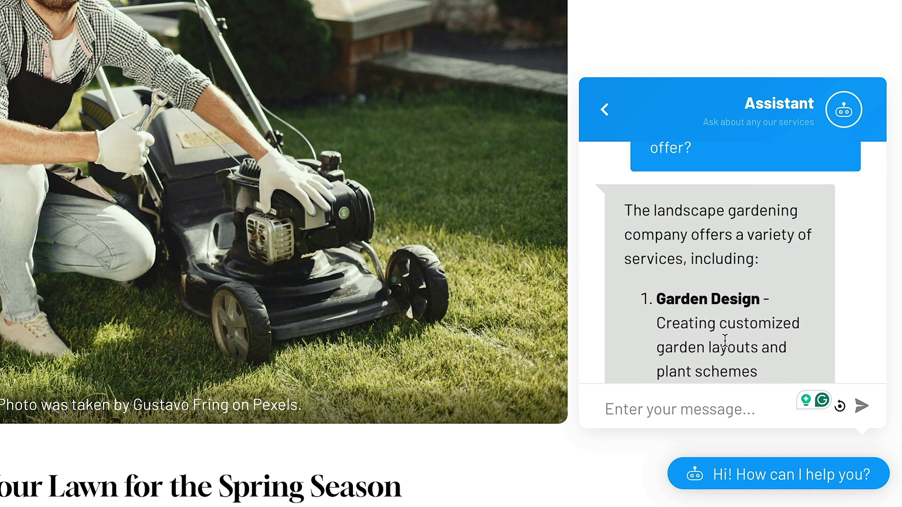
scroll(724, 340, down, 10)
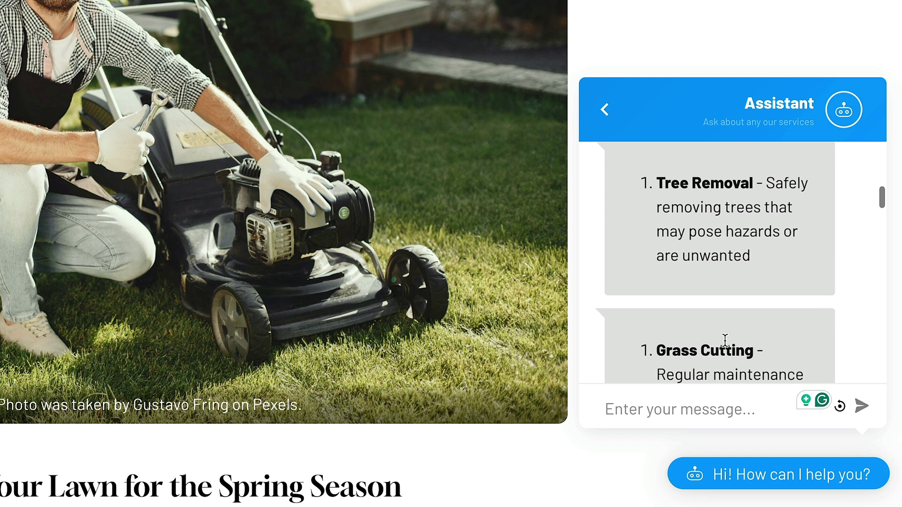
scroll(725, 339, down, 1)
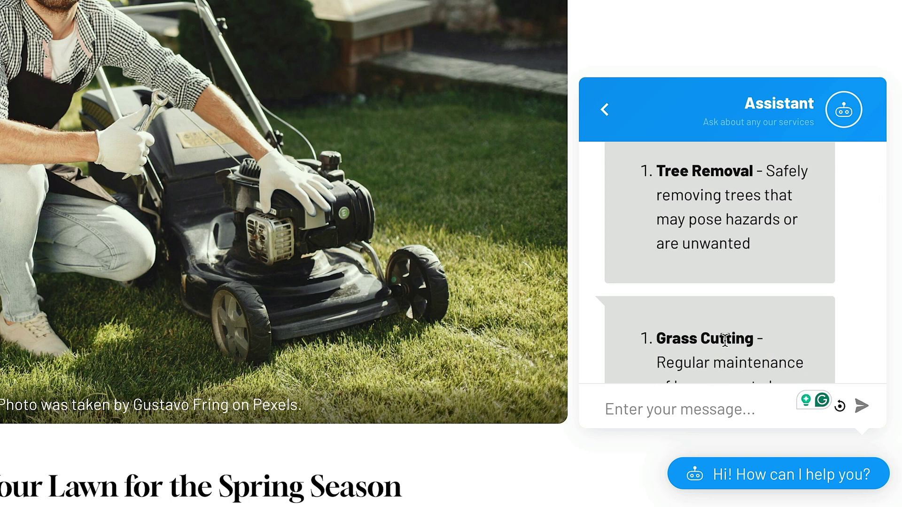